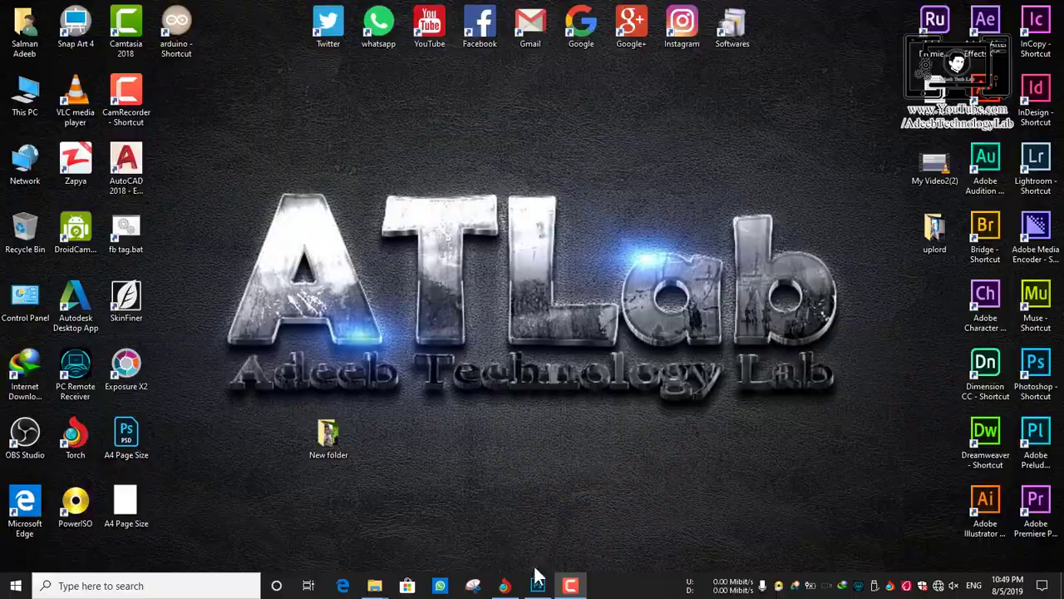
# Step: Select DSC_0343 in File Explorer and drag it into Photoshop to open it
pyautogui.click(538, 582)
pyautogui.click(422, 543)
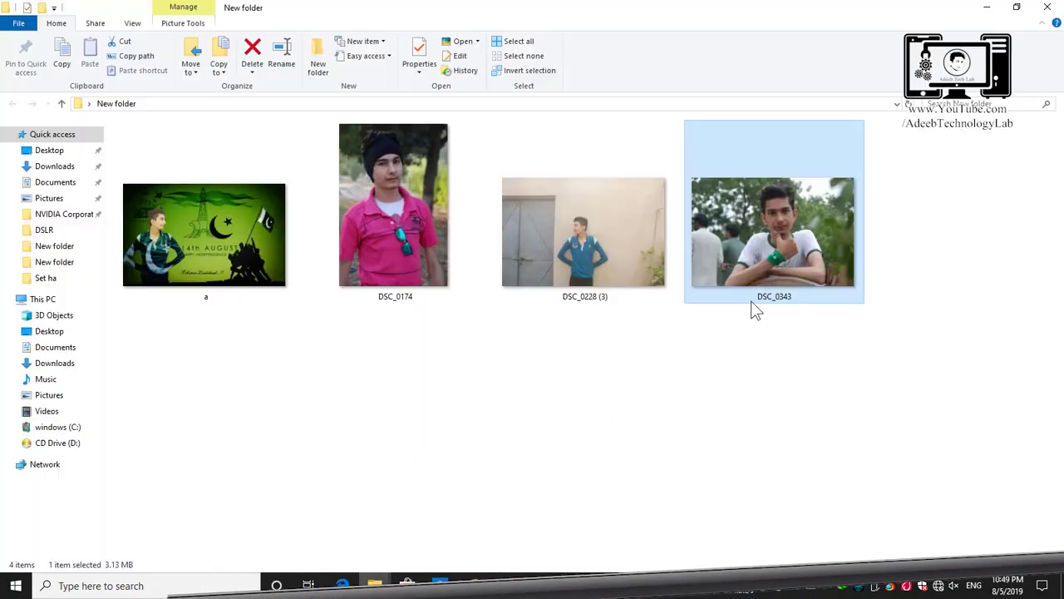
pyautogui.moveTo(755, 308)
pyautogui.mouseDown()
pyautogui.moveTo(553, 539)
pyautogui.moveTo(613, 272)
pyautogui.mouseUp()
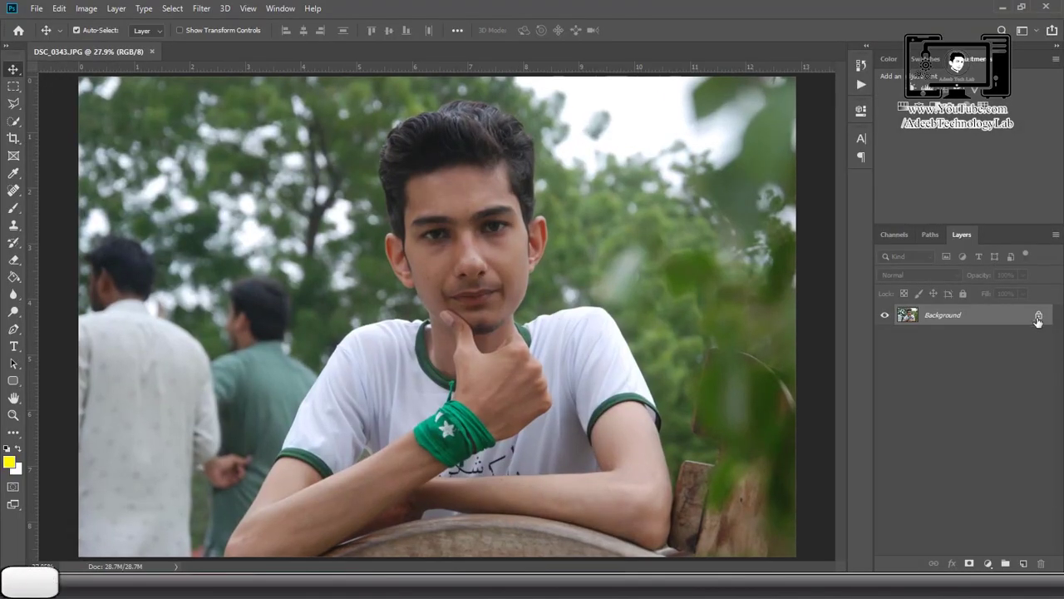
# Step: Unlock the background as Layer 0, duplicate it, and hide the original Layer 0
pyautogui.click(1038, 319)
pyautogui.hotkey('ctrl', 'j')
pyautogui.click(884, 336)
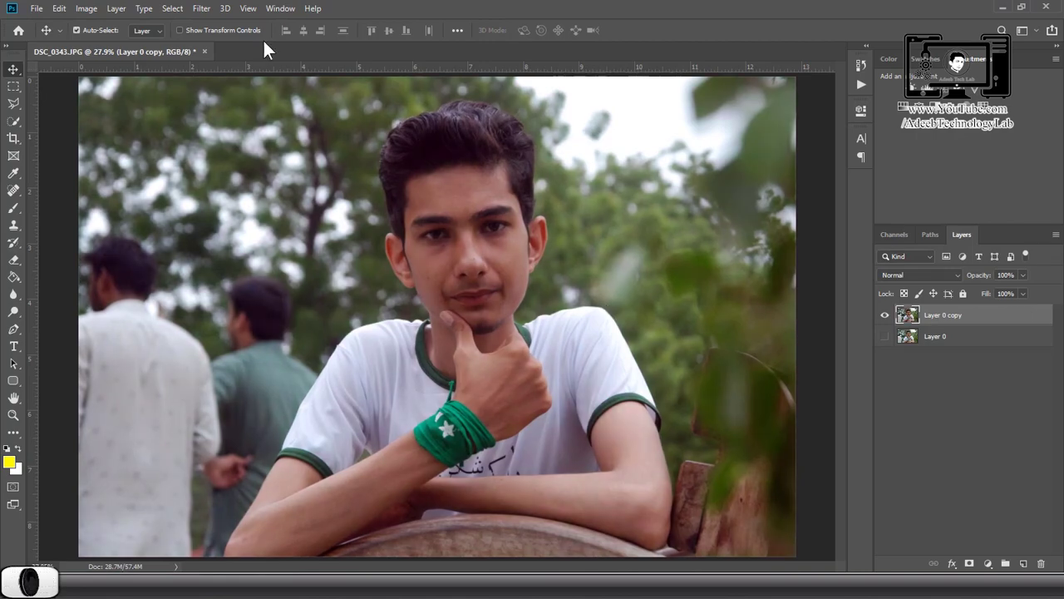
# Step: Preview HubaFilter Fabulous x2, x3 and x14 Camera Raw presets, then cancel without applying
pyautogui.click(202, 8)
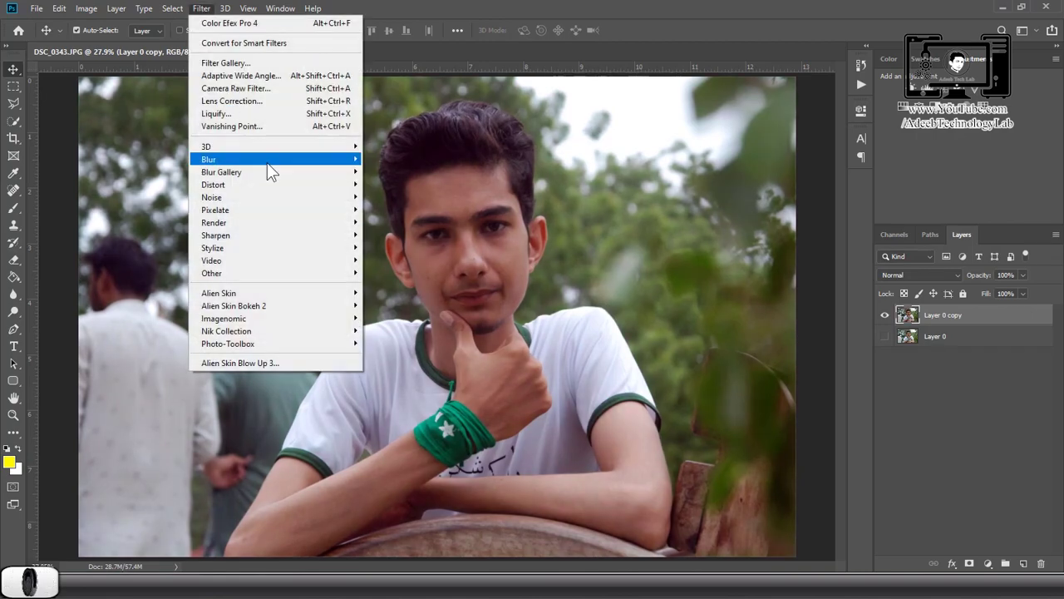
pyautogui.click(316, 90)
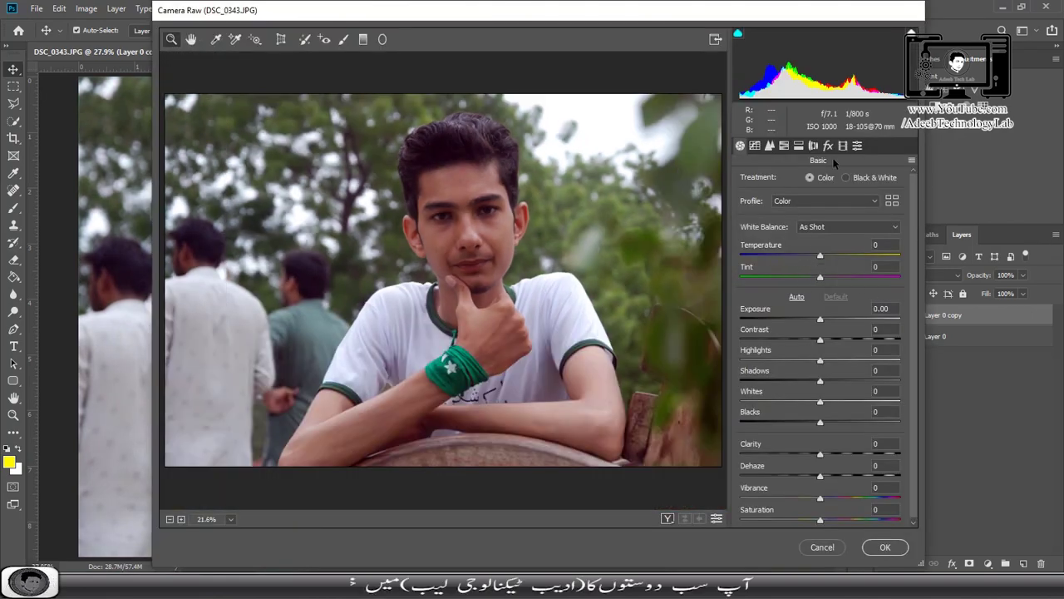
pyautogui.click(857, 146)
pyautogui.click(791, 207)
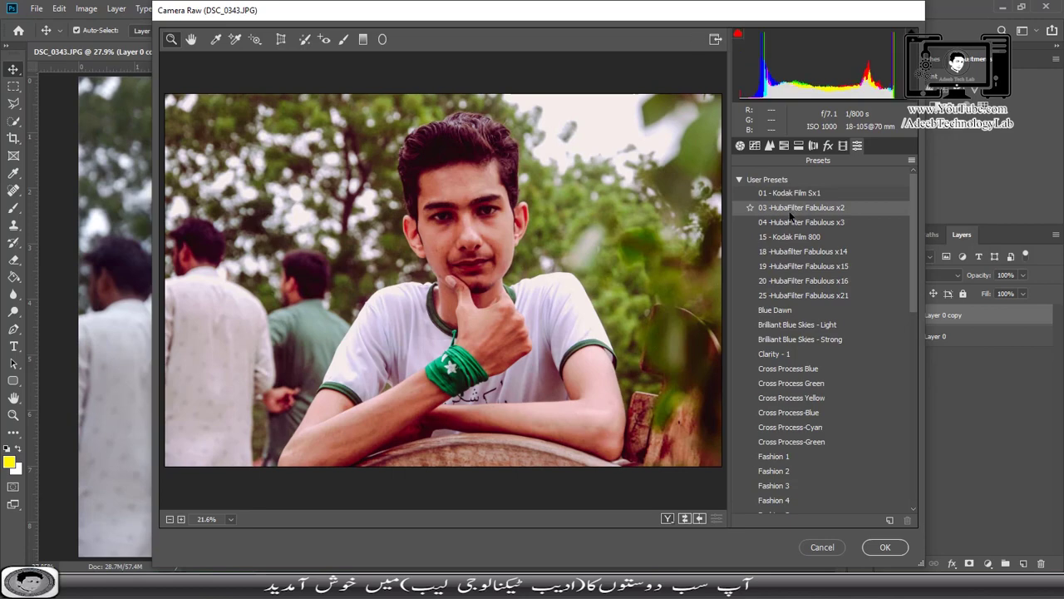
pyautogui.click(790, 222)
pyautogui.click(790, 251)
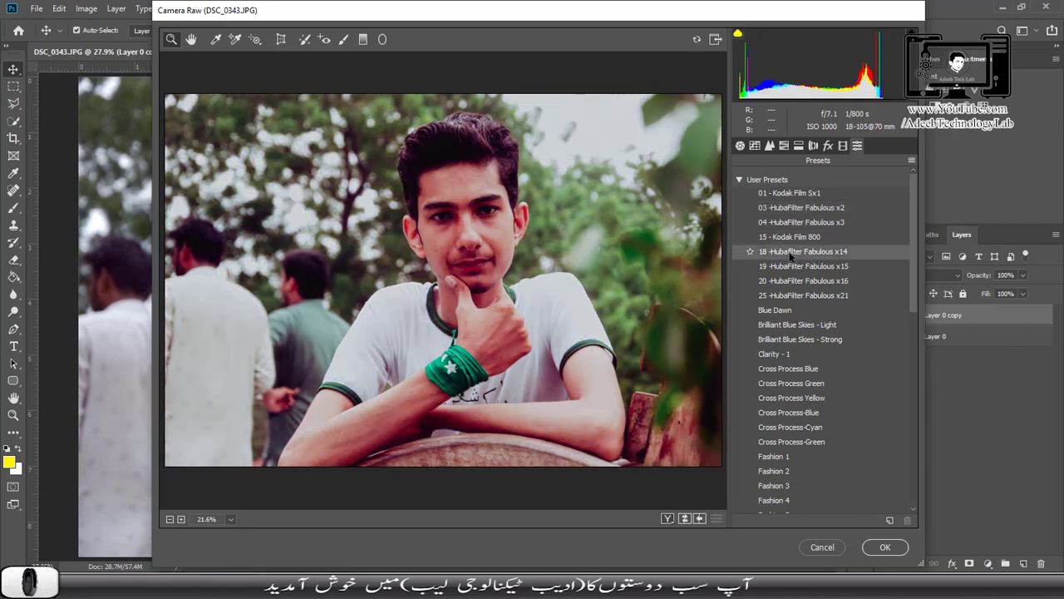
pyautogui.click(822, 546)
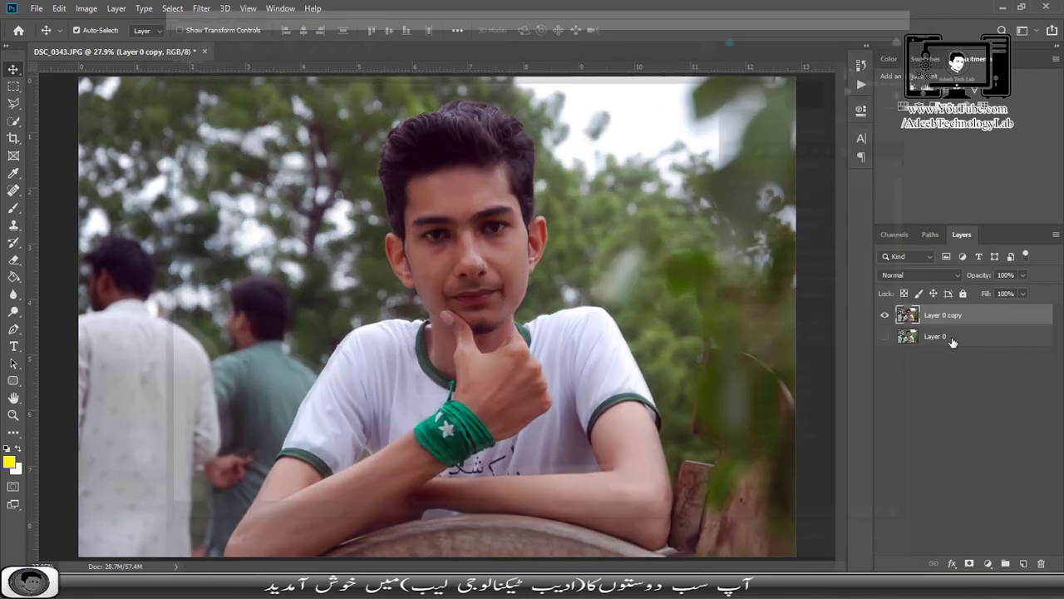
# Step: In Camera Raw, adjust contrast, set Highlights -100, lift Shadows and brighten Orange luminance
pyautogui.click(201, 8)
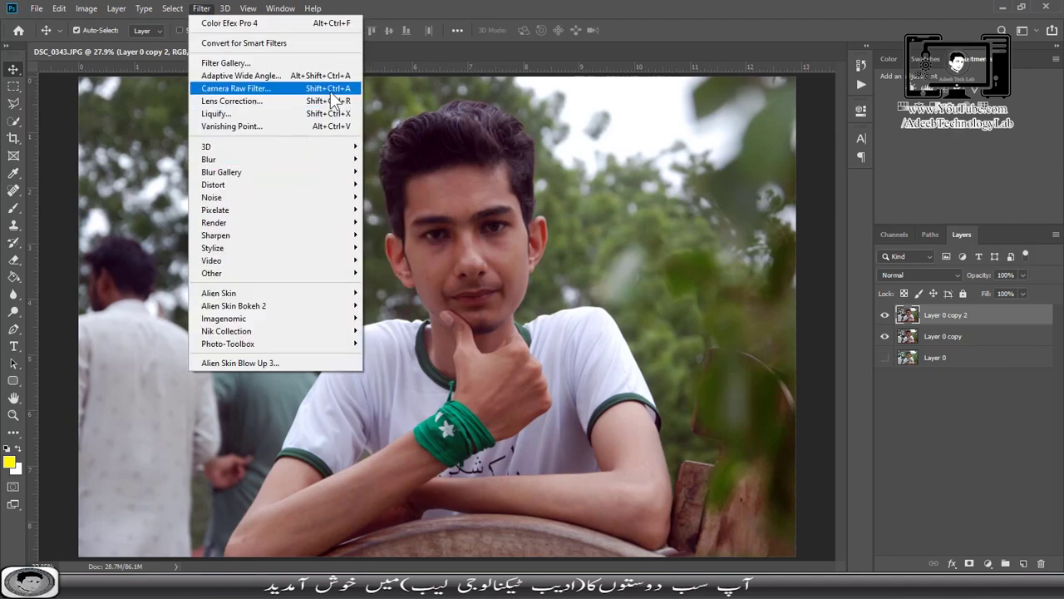
pyautogui.click(224, 92)
pyautogui.moveTo(831, 323)
pyautogui.mouseDown()
pyautogui.moveTo(850, 340)
pyautogui.moveTo(816, 344)
pyautogui.mouseUp()
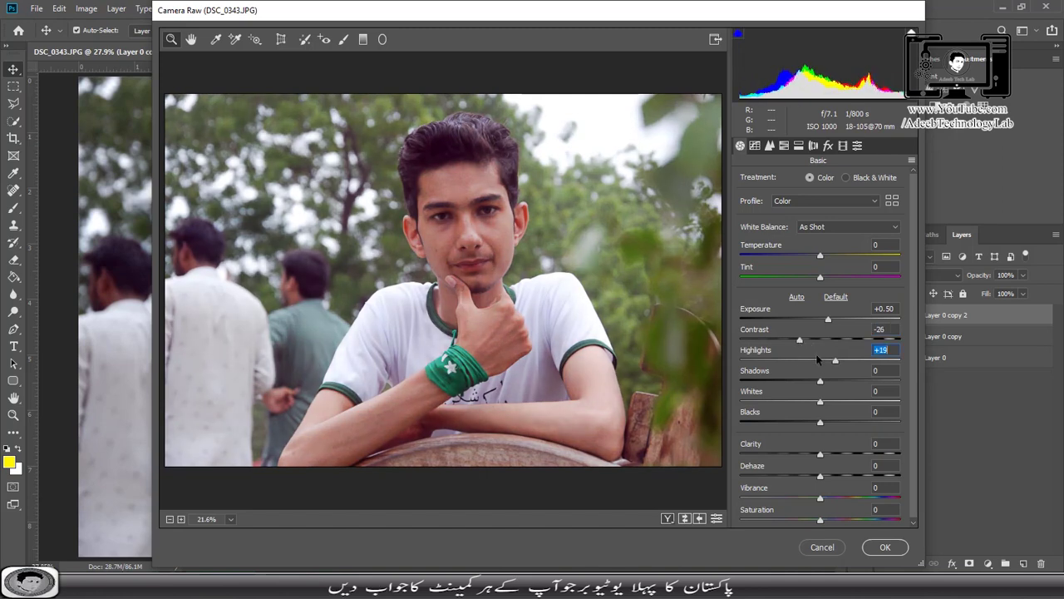
pyautogui.write('-100')
pyautogui.press('Return')
pyautogui.moveTo(808, 381); pyautogui.dragTo(852, 381)
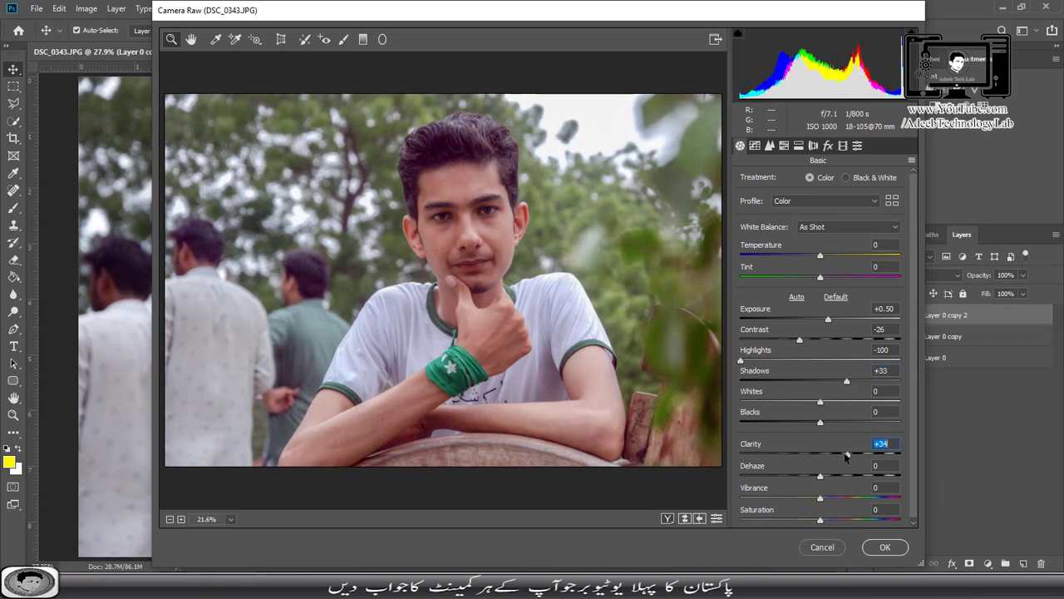
pyautogui.click(784, 146)
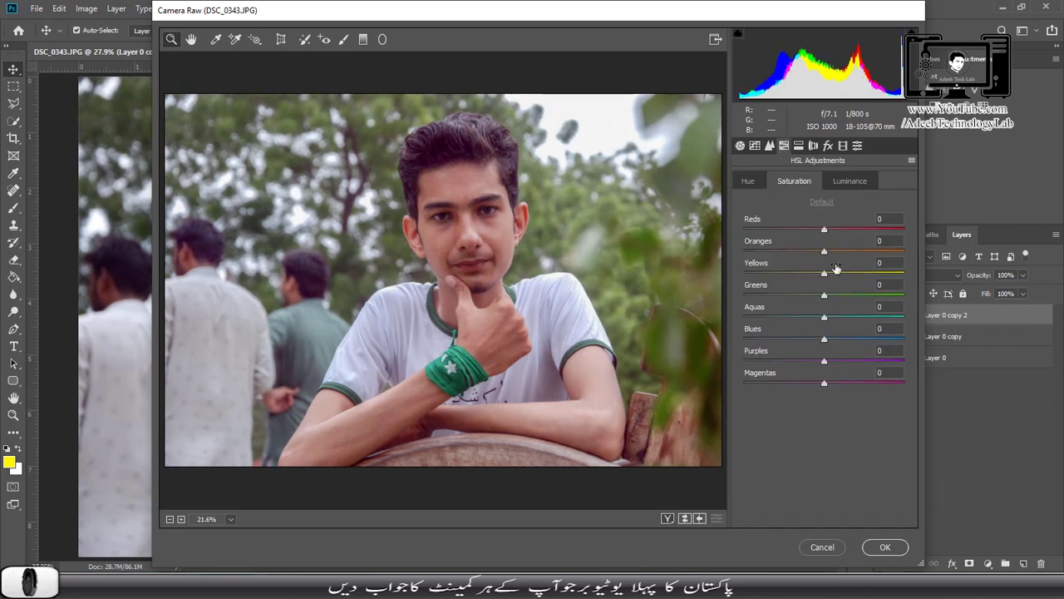
pyautogui.click(849, 181)
pyautogui.moveTo(824, 251); pyautogui.dragTo(857, 252)
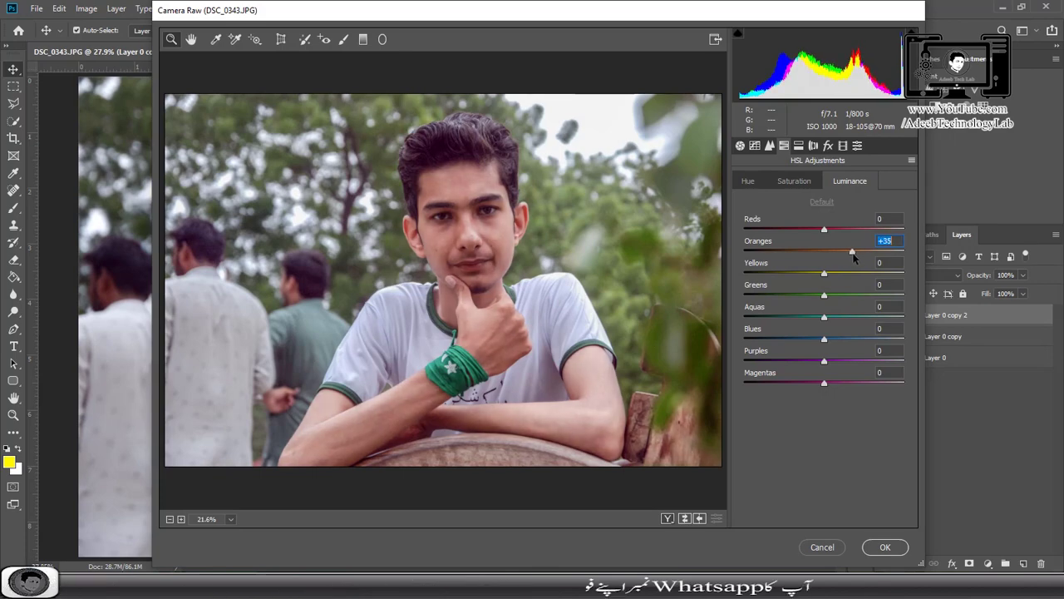
pyautogui.click(885, 546)
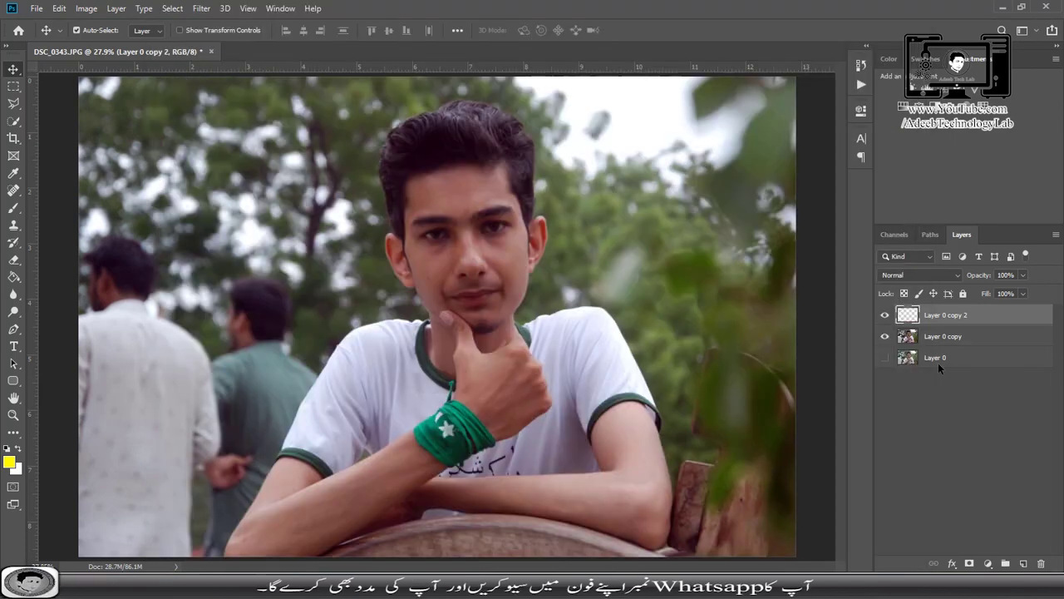
# Step: Delete the extra Layer 0 copy and strongly boost Vibrance in Camera Raw on the top copy
pyautogui.click(965, 336)
pyautogui.press('Delete')
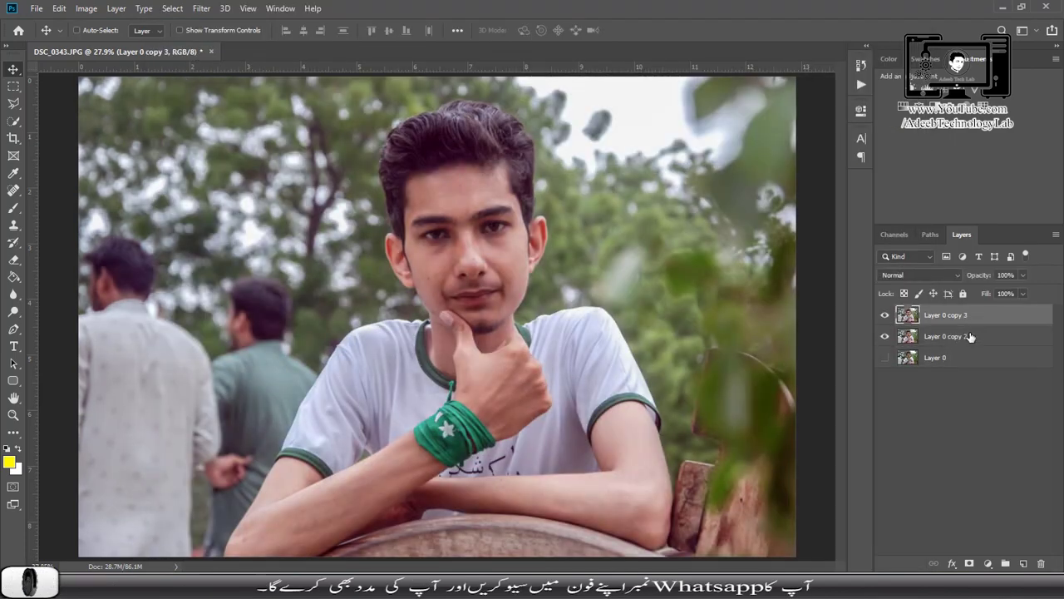
pyautogui.hotkey('ctrl', 'shift', 'a')
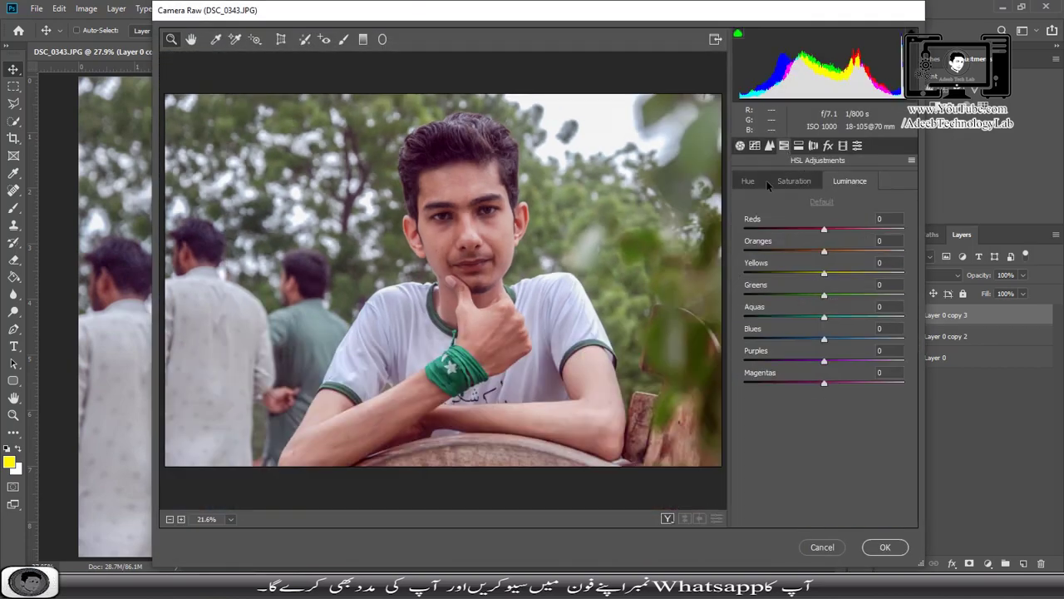
pyautogui.moveTo(894, 493)
pyautogui.mouseDown()
pyautogui.moveTo(910, 490)
pyautogui.moveTo(883, 497)
pyautogui.mouseUp()
pyautogui.click(884, 547)
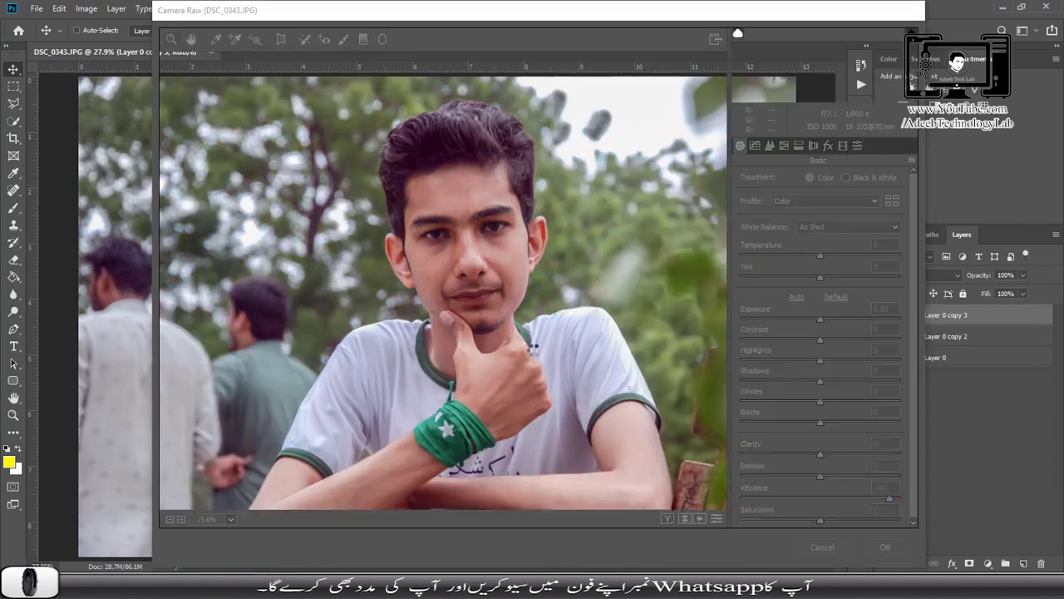
# Step: Quick-select the face, neck and hand on the top copy and delete them
pyautogui.click(15, 260)
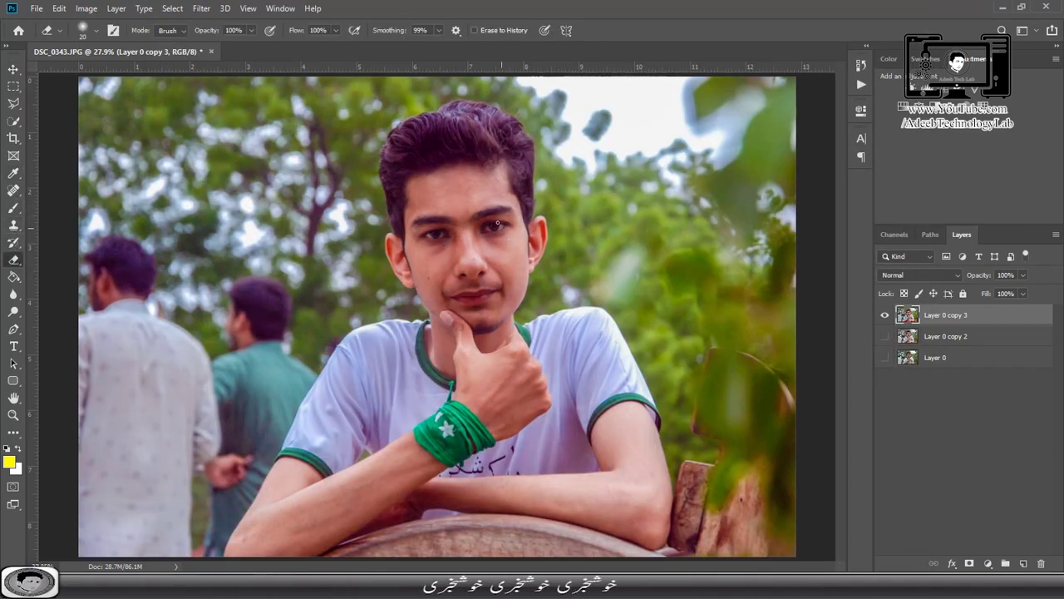
pyautogui.scroll(3, 497, 222)
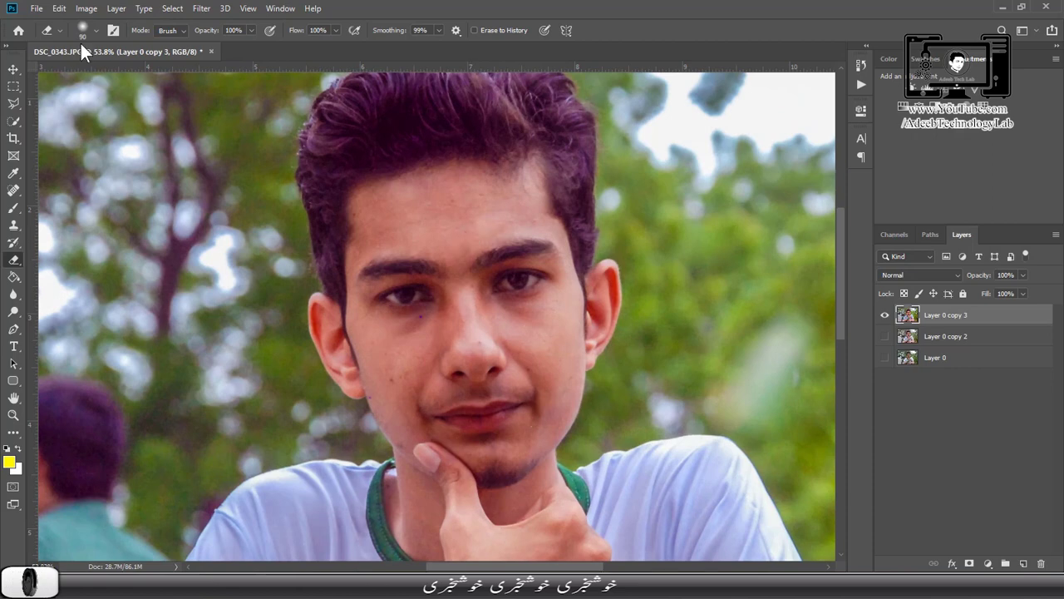
pyautogui.click(14, 118)
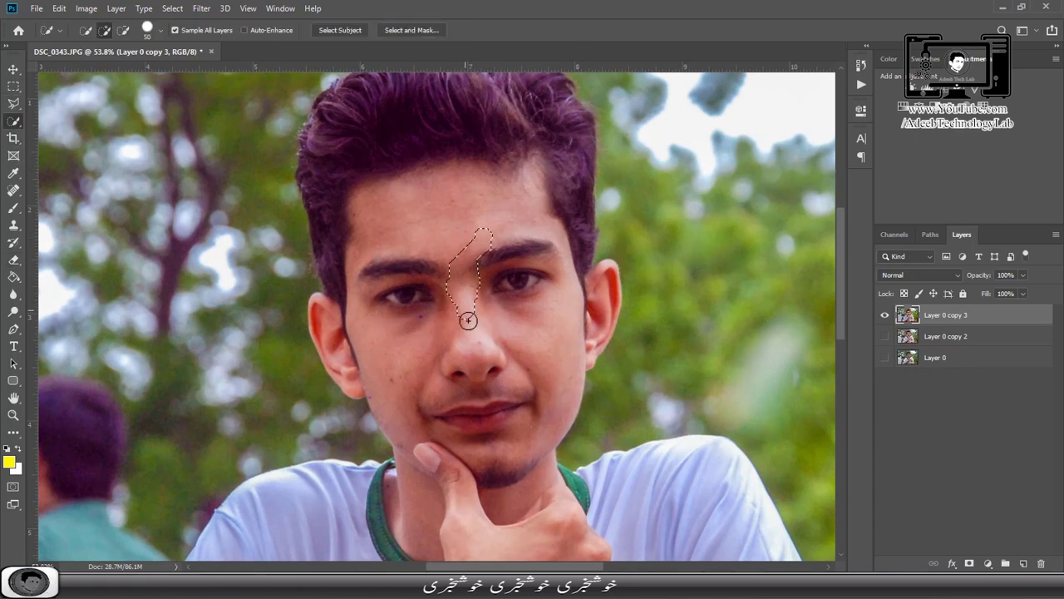
pyautogui.moveTo(468, 320); pyautogui.dragTo(487, 319)
pyautogui.scroll(-3, 457, 376)
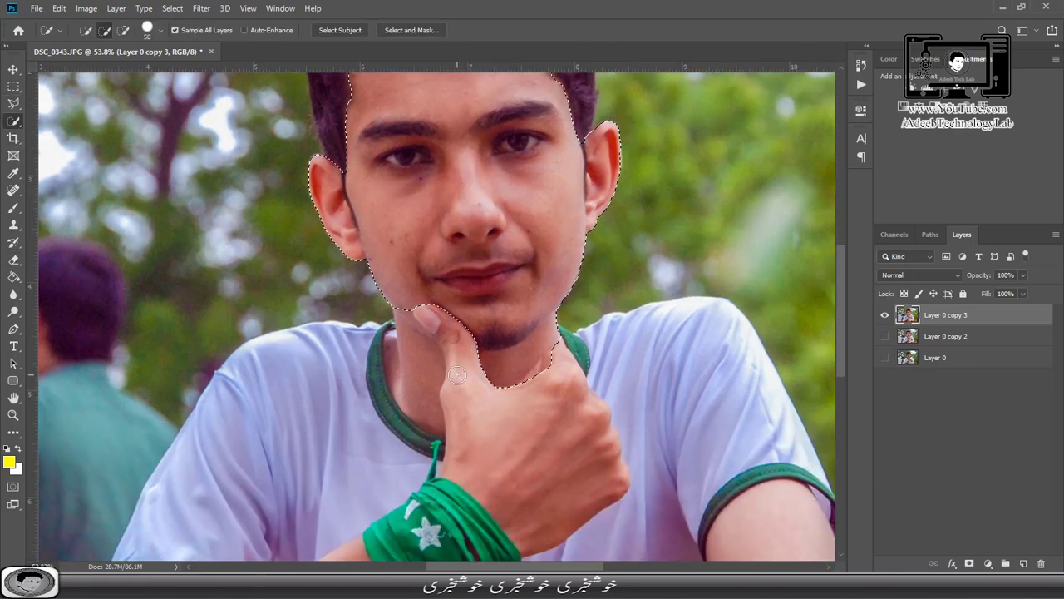
pyautogui.scroll(-1, 457, 376)
pyautogui.moveTo(457, 376)
pyautogui.mouseDown()
pyautogui.moveTo(387, 384)
pyautogui.moveTo(392, 340)
pyautogui.mouseUp()
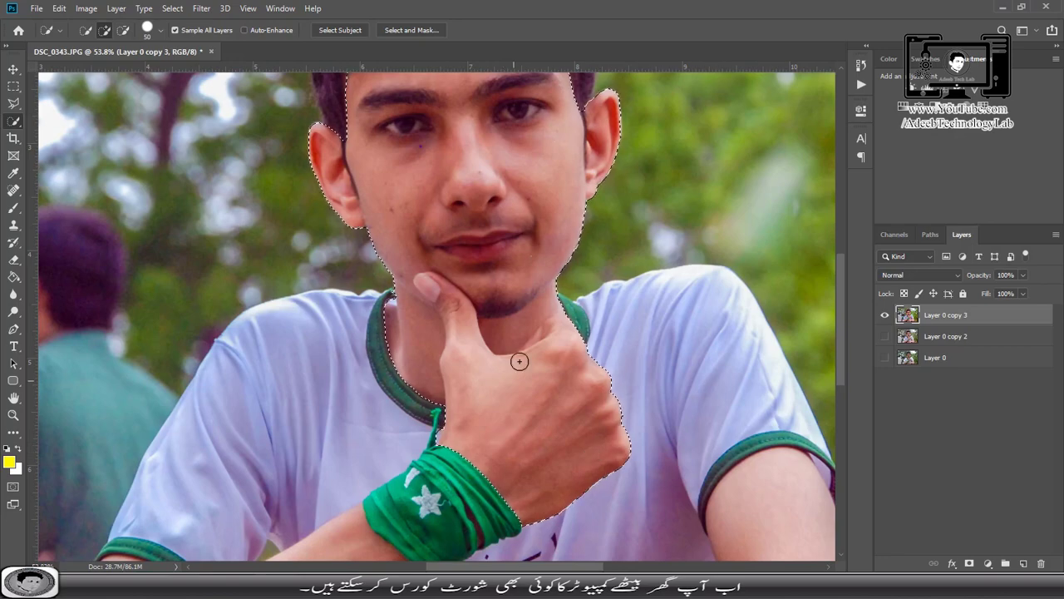
pyautogui.scroll(3, 519, 360)
pyautogui.press('Delete')
# Step: Select and delete both arms, deselect, fit the view, and show Layer 0 copy 2 again
pyautogui.scroll(-4, 519, 358)
pyautogui.scroll(-5, 520, 358)
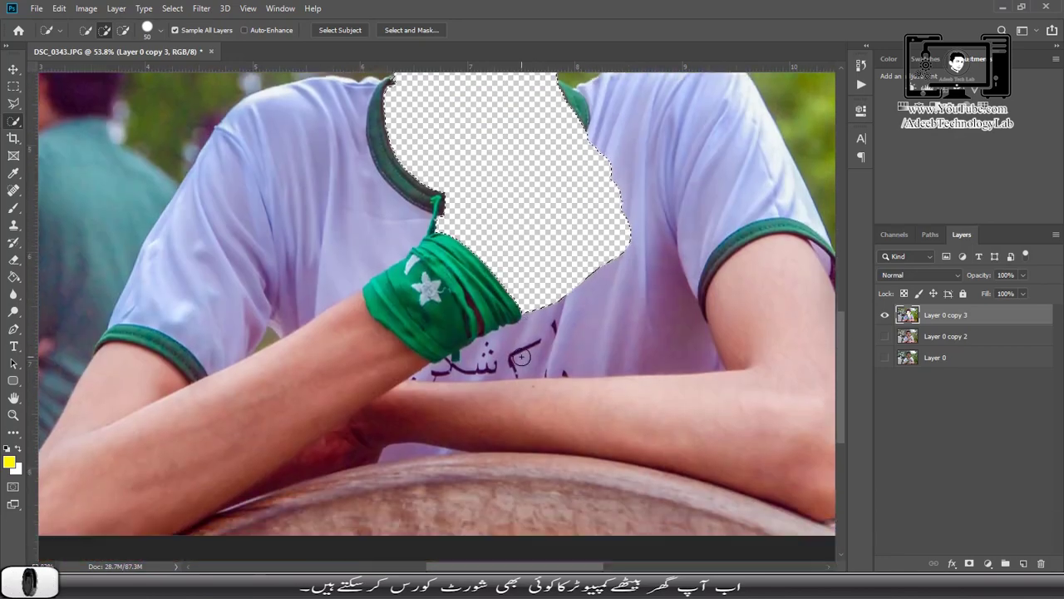
pyautogui.hscroll(2, 639, 309)
pyautogui.moveTo(742, 386)
pyautogui.mouseDown()
pyautogui.moveTo(454, 408)
pyautogui.moveTo(216, 409)
pyautogui.moveTo(423, 430)
pyautogui.mouseUp()
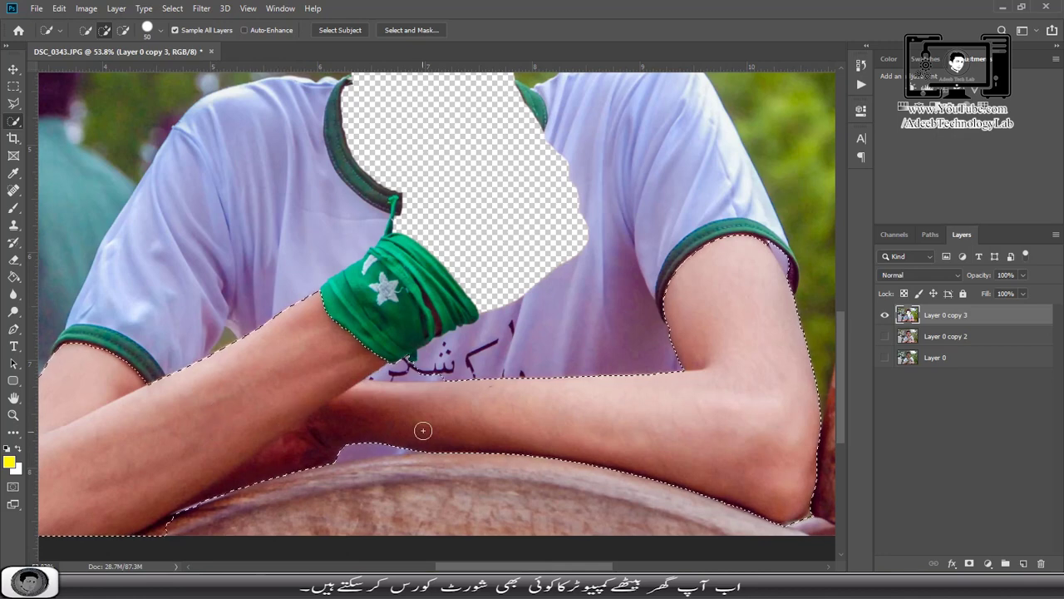
pyautogui.keyDown('alt'); pyautogui.click(391, 369); pyautogui.keyUp('alt')
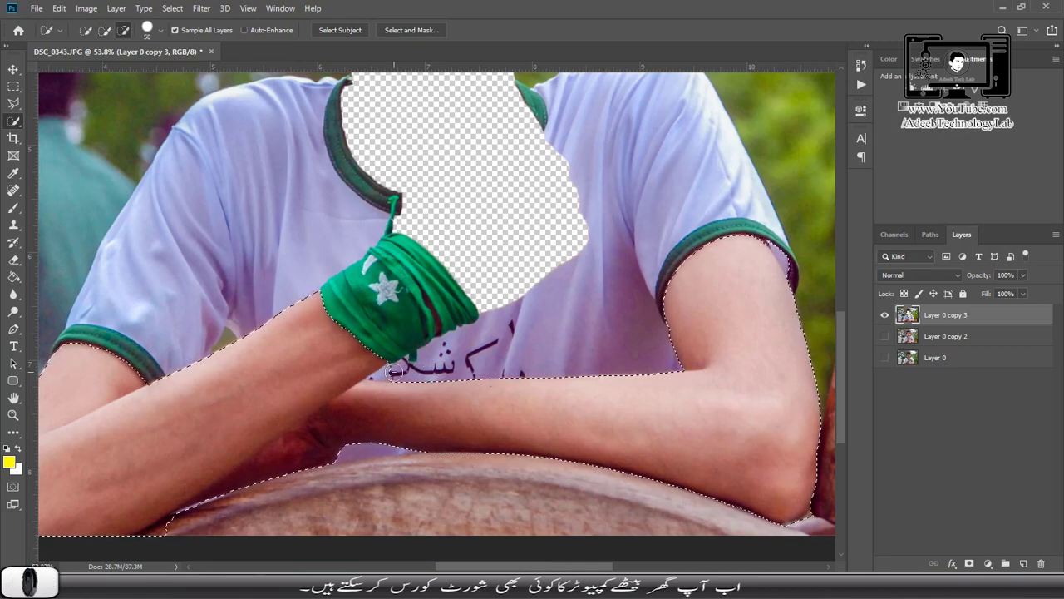
pyautogui.scroll(-2, 391, 408)
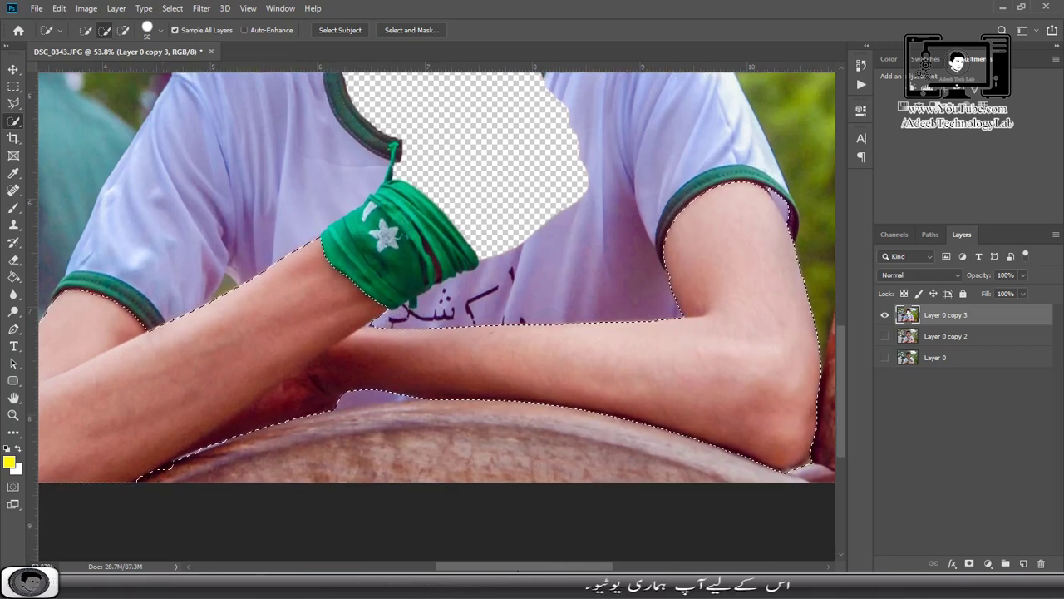
pyautogui.moveTo(520, 566); pyautogui.dragTo(533, 566)
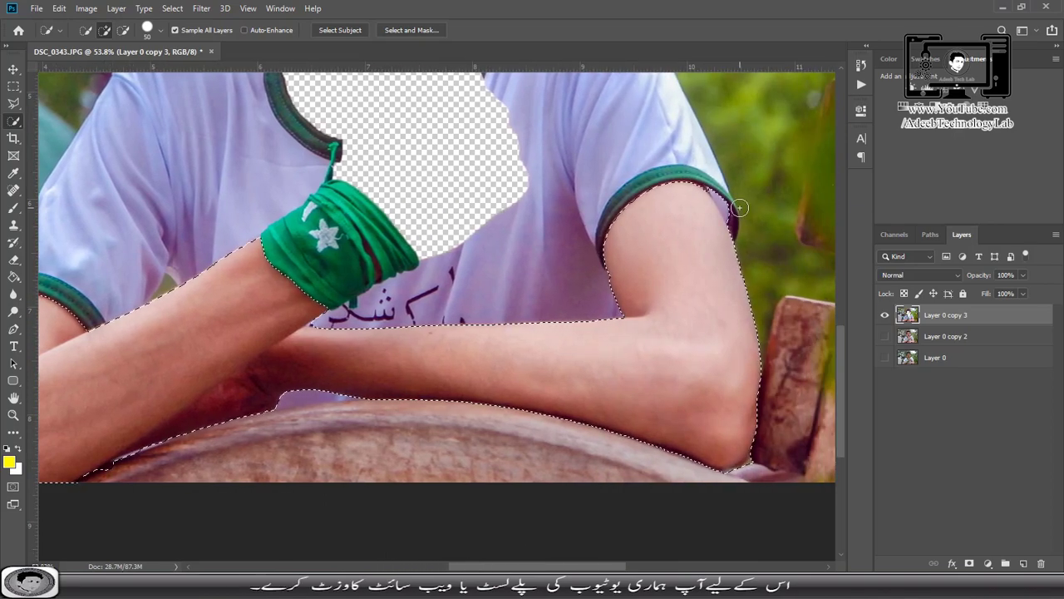
pyautogui.press('Delete')
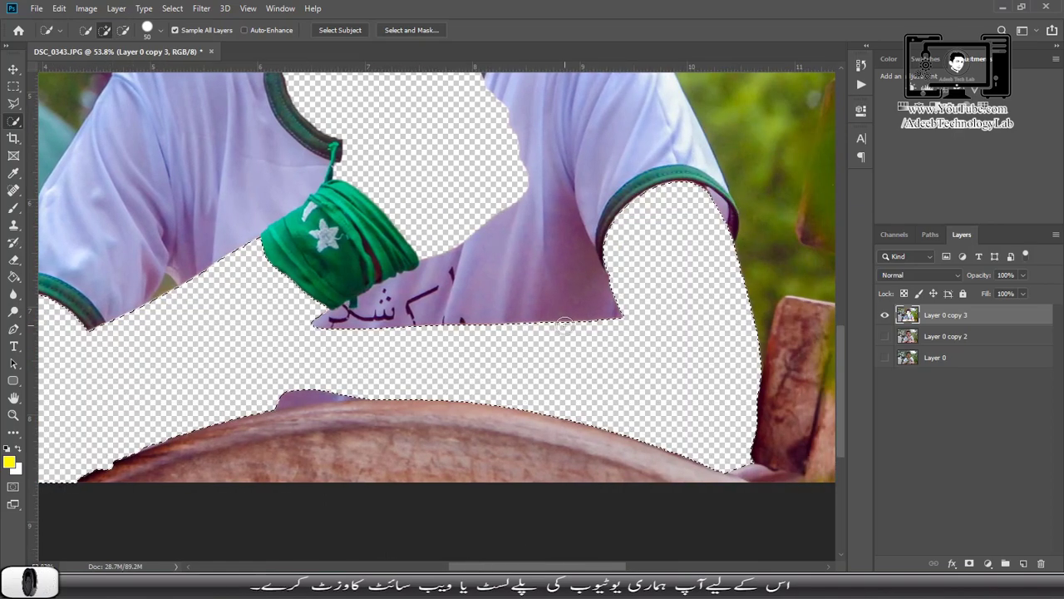
pyautogui.hotkey('ctrl', 'd')
pyautogui.hotkey('ctrl', '0')
pyautogui.click(884, 336)
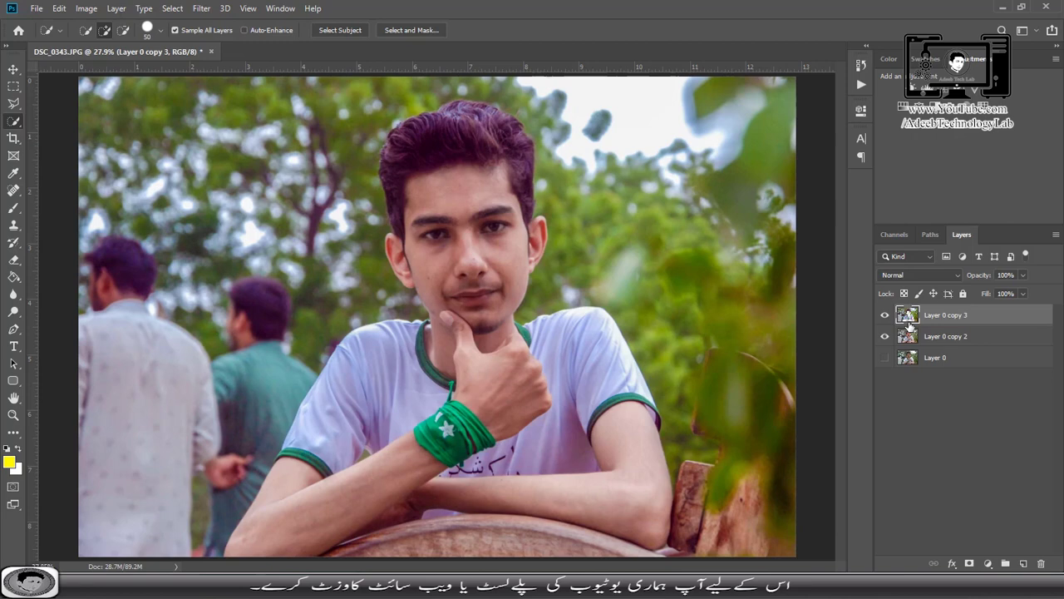
pyautogui.rightClick(975, 339)
# Step: Merge Layer 0 copy 2 into Layer 0 copy 3, then find the round Pakistan flag button in Chrome
pyautogui.click(881, 401)
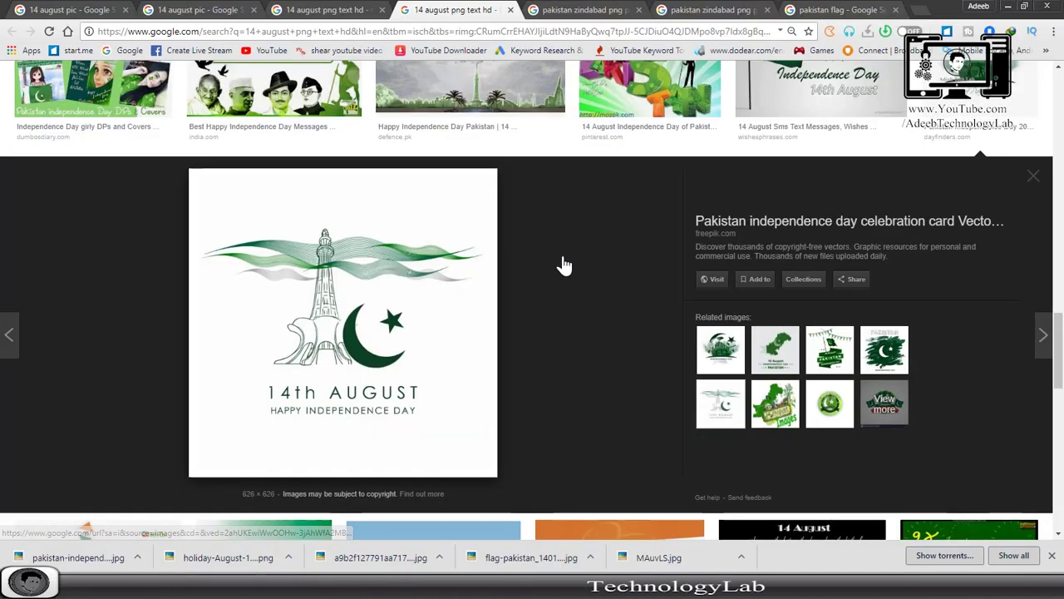
pyautogui.scroll(3, 509, 233)
pyautogui.hotkey('ctrl', '1')
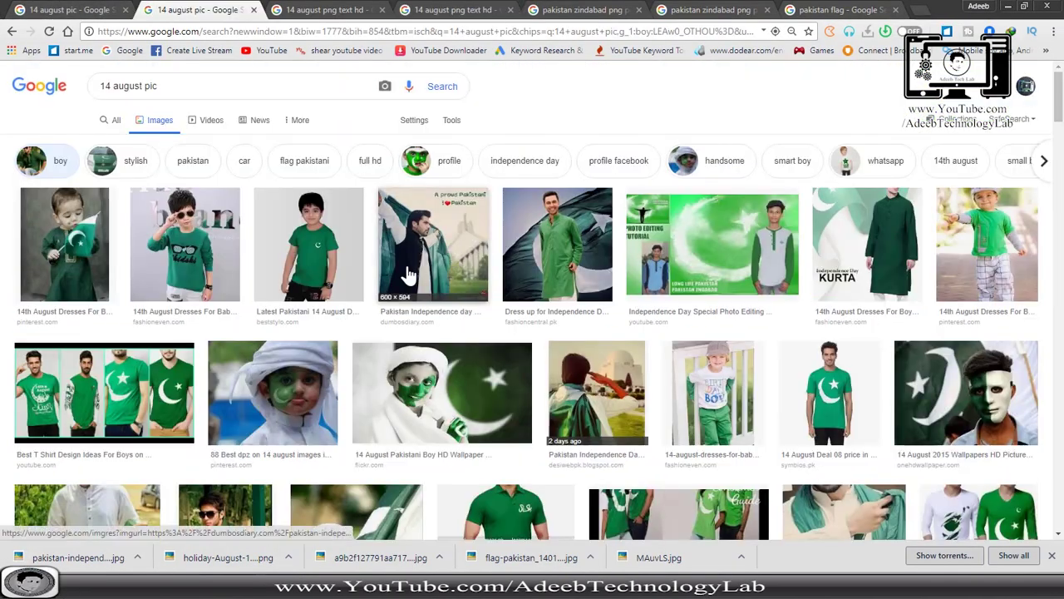
pyautogui.scroll(-4, 421, 279)
pyautogui.click(836, 10)
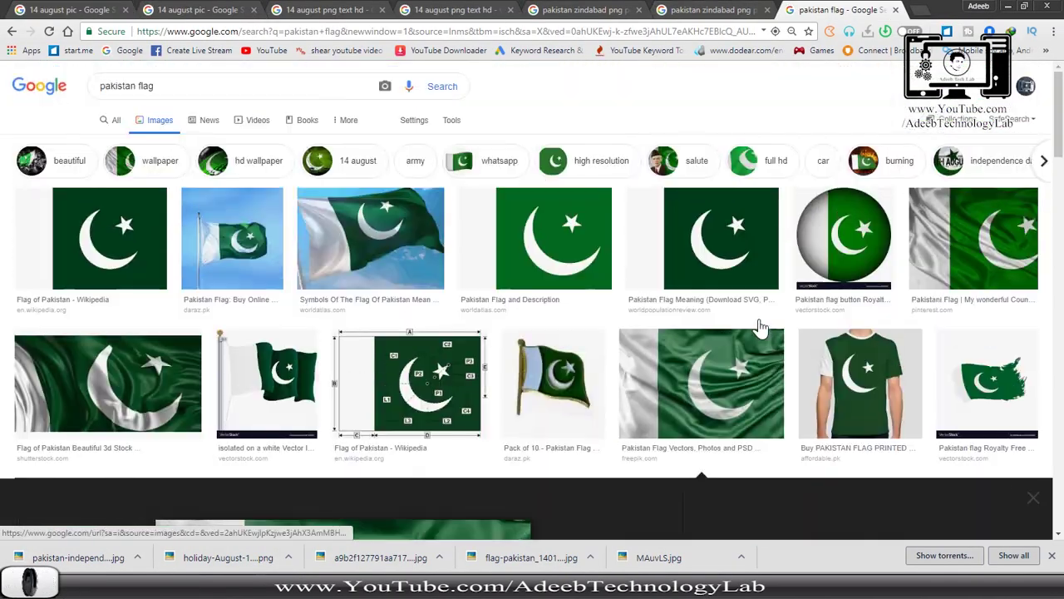
pyautogui.click(841, 256)
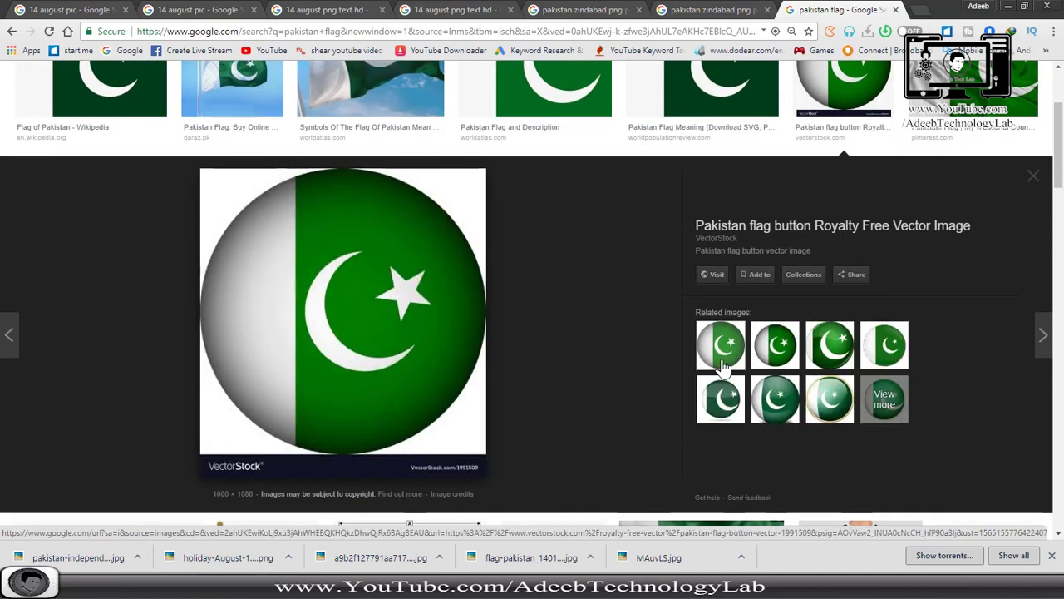
pyautogui.click(766, 356)
pyautogui.click(767, 354)
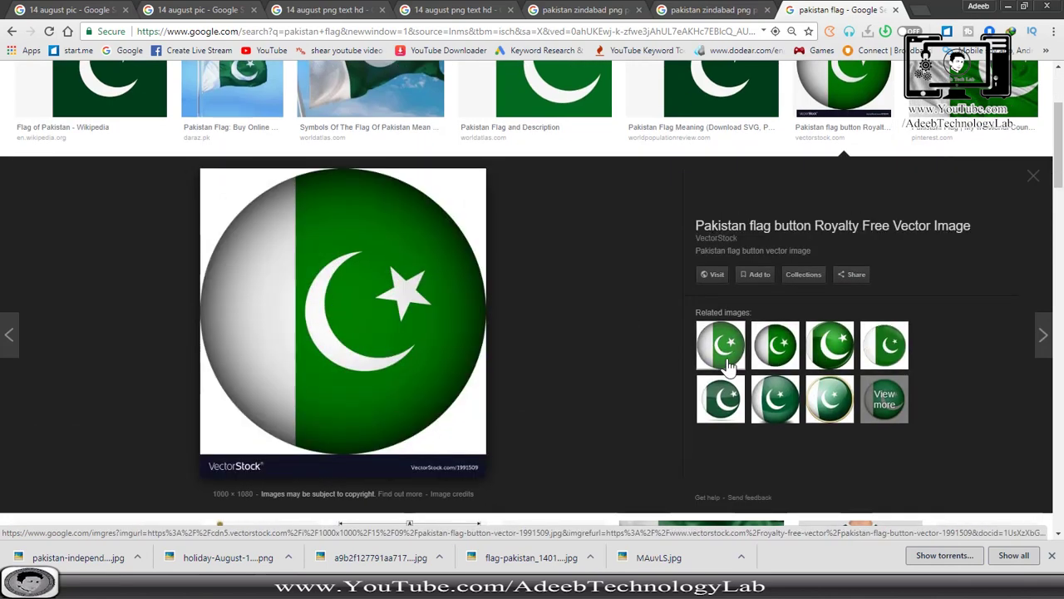
# Step: Save the VectorStock flag button image and place it into the Photoshop document
pyautogui.rightClick(335, 246)
pyautogui.click(387, 362)
pyautogui.click(944, 559)
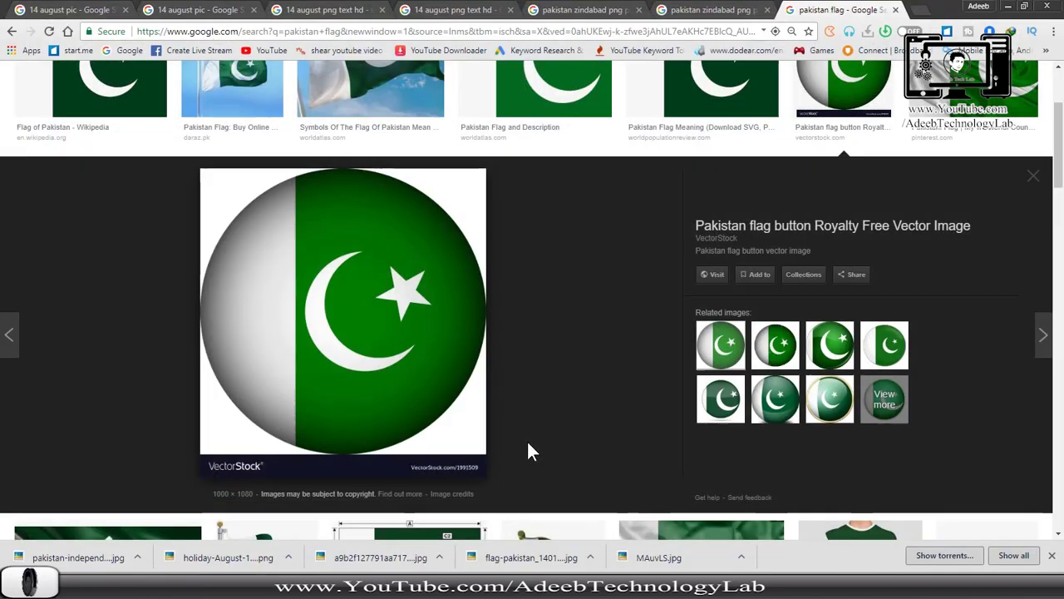
pyautogui.click(137, 557)
pyautogui.click(166, 511)
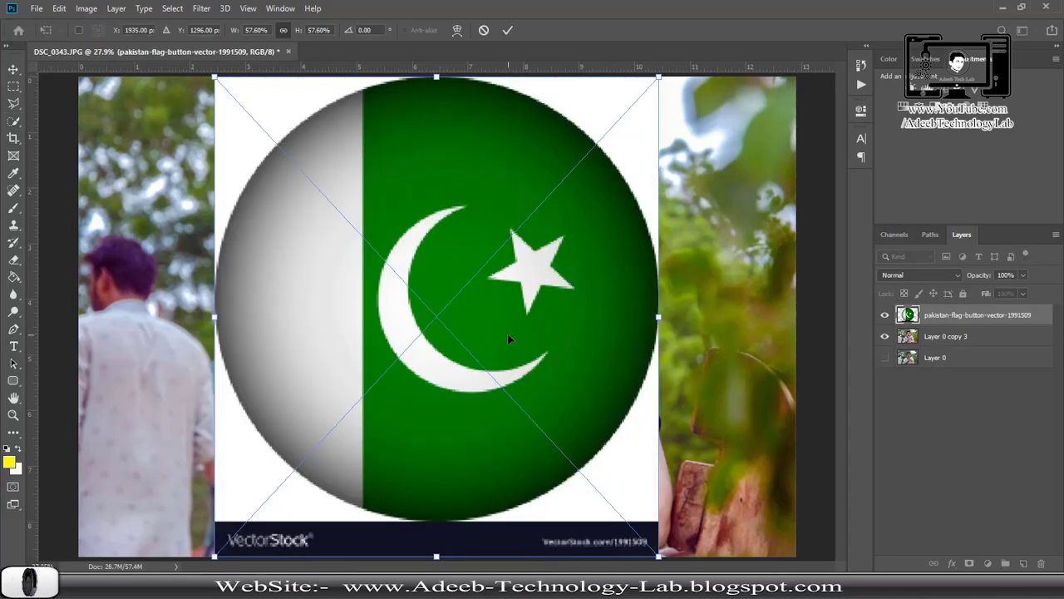
pyautogui.press('Return')
# Step: Erase the white background around the flag circle with the Magic Eraser
pyautogui.press('w')
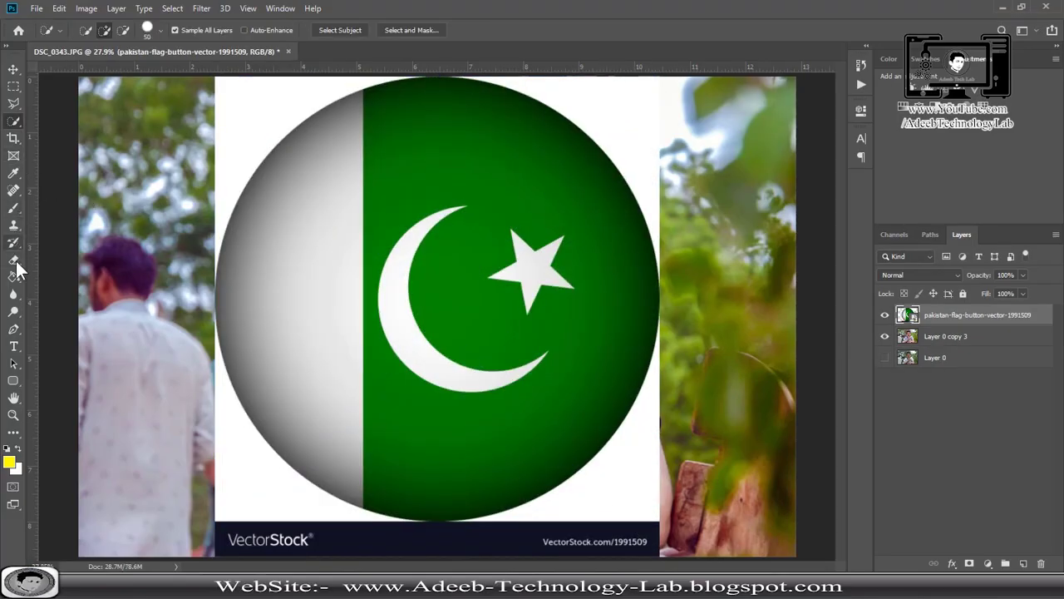
pyautogui.rightClick(15, 265)
pyautogui.click(67, 284)
pyautogui.click(250, 115)
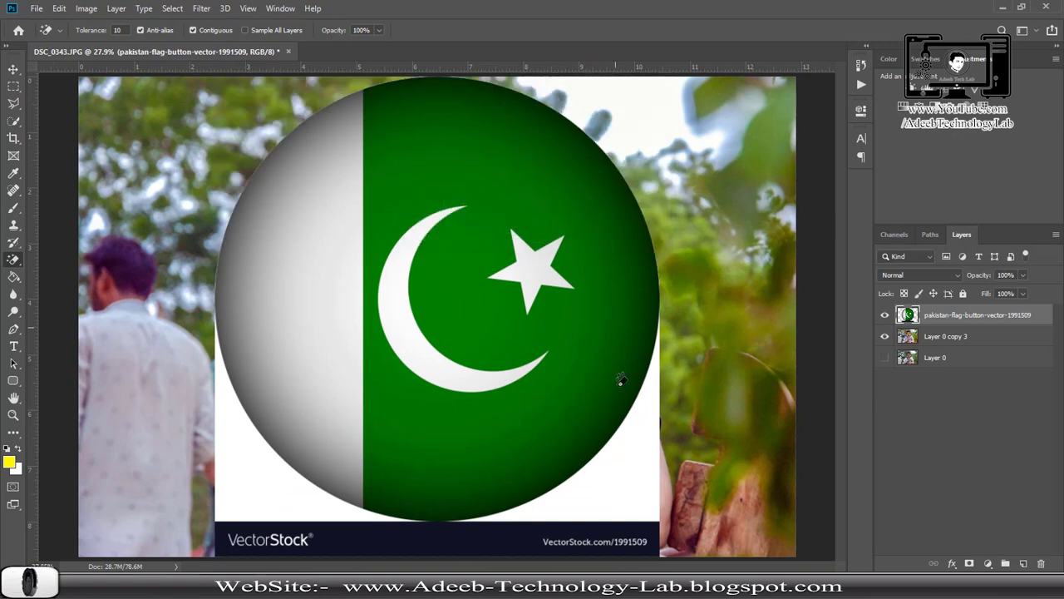
# Step: Magic-erase the leftover white bottom corners and the dark VectorStock bar
pyautogui.click(632, 455)
pyautogui.click(267, 489)
pyautogui.click(13, 87)
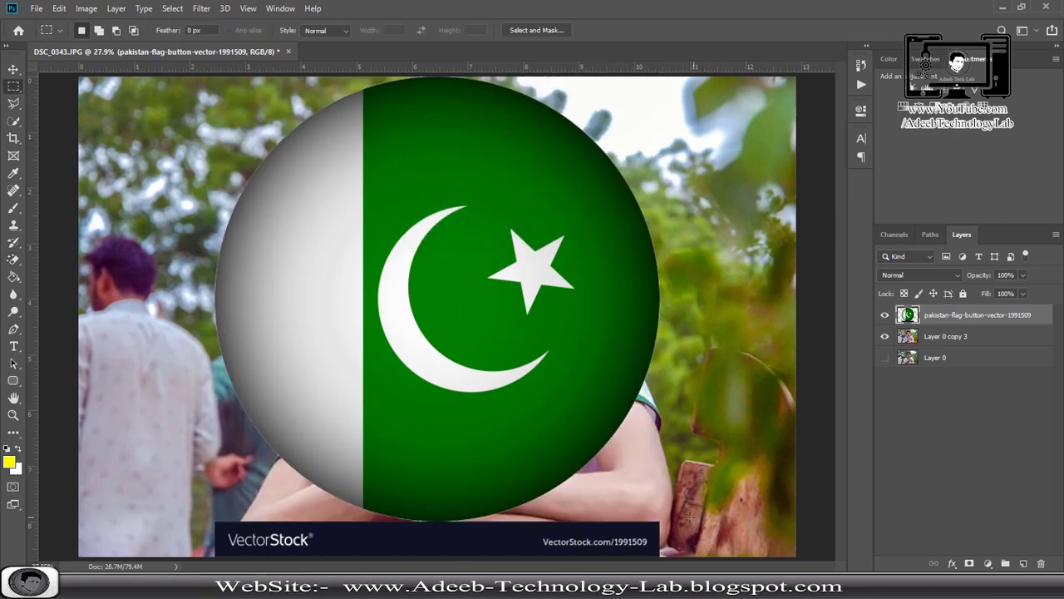
pyautogui.scroll(-2, 622, 453)
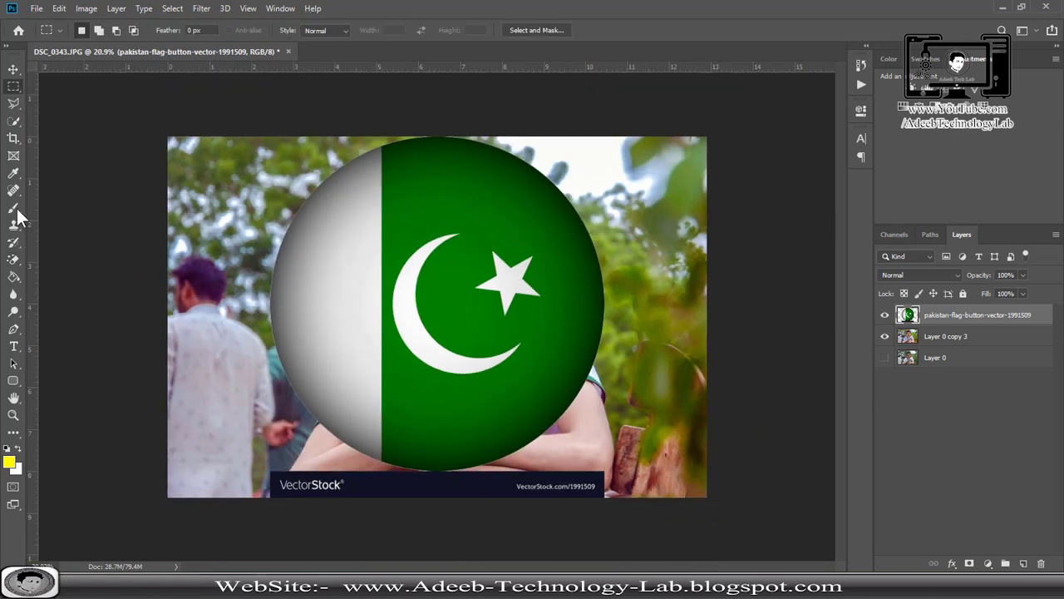
pyautogui.click(13, 260)
pyautogui.click(451, 485)
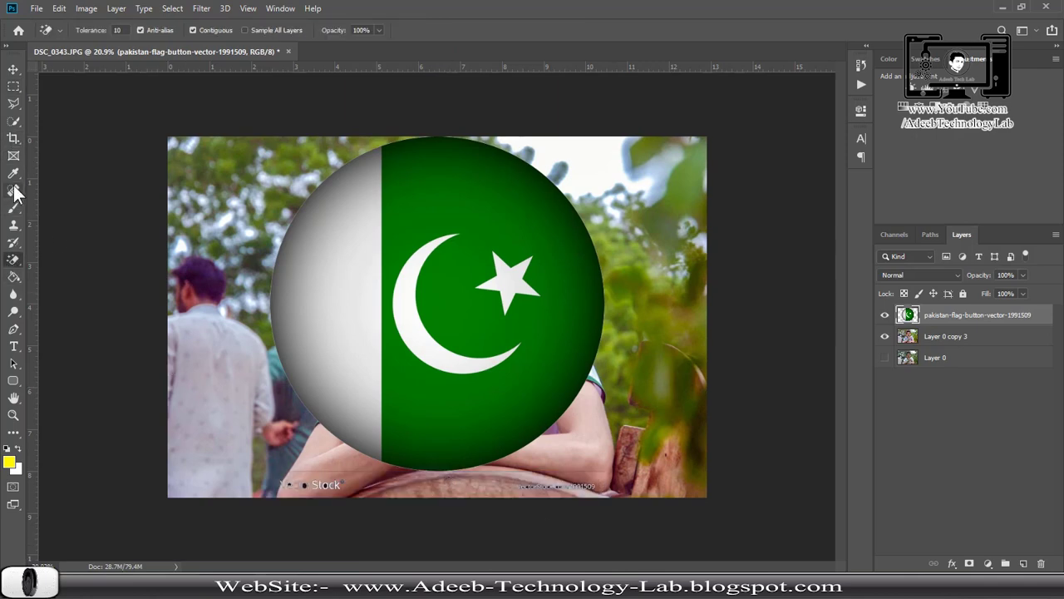
# Step: Marquee-select the bottom watermark strip and delete it
pyautogui.click(13, 87)
pyautogui.moveTo(681, 499); pyautogui.dragTo(226, 468)
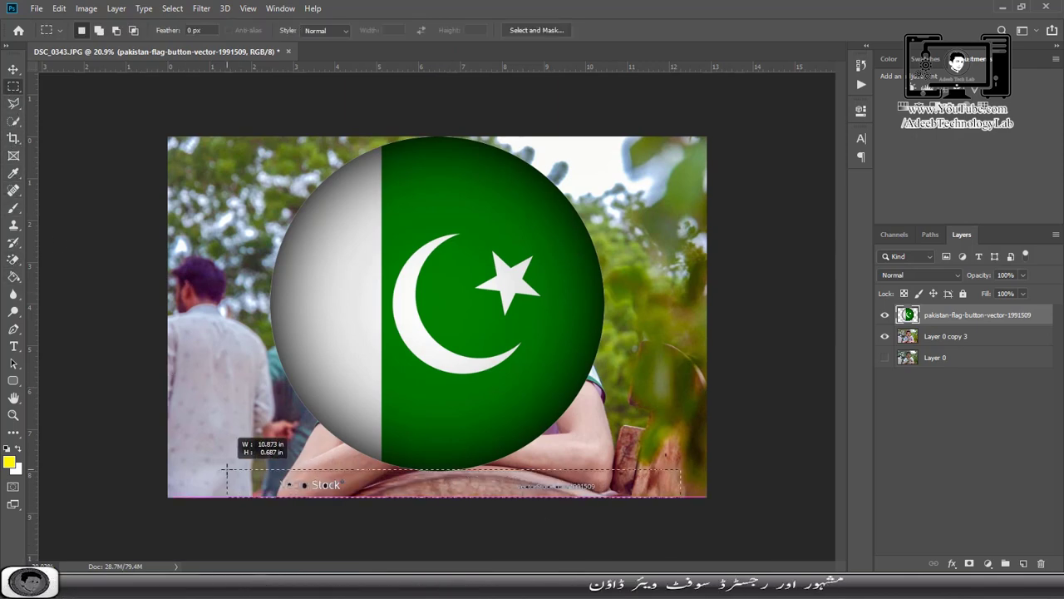
pyautogui.press('Delete')
# Step: Scale the flag to about 37%, move it over the face and tilt it about -2.5°
pyautogui.press('v')
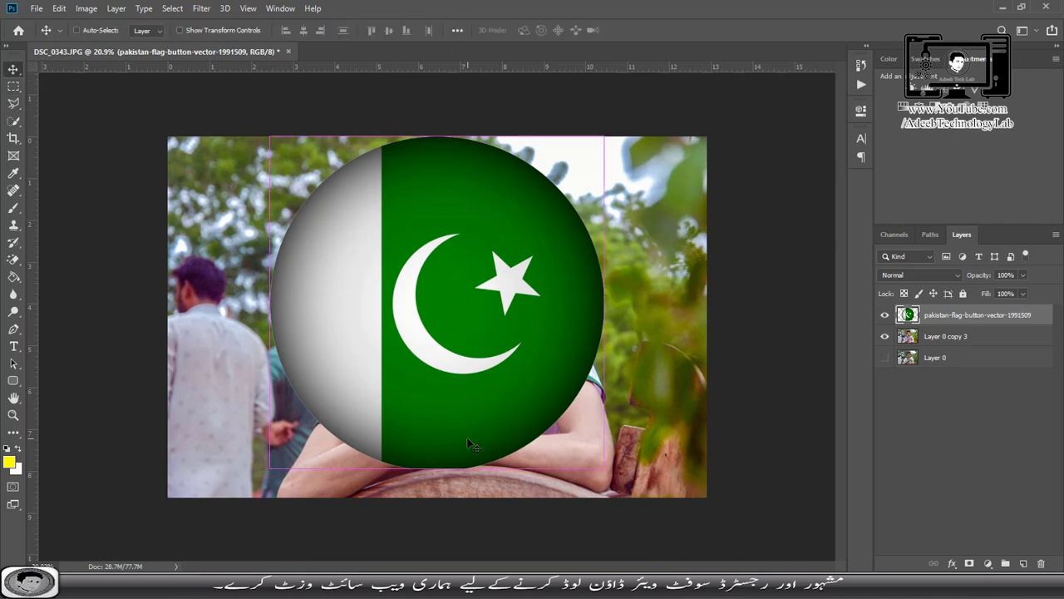
pyautogui.hotkey('ctrl', 't')
pyautogui.moveTo(604, 472); pyautogui.dragTo(493, 357)
pyautogui.hotkey('ctrl', '0')
pyautogui.moveTo(424, 245); pyautogui.dragTo(502, 291)
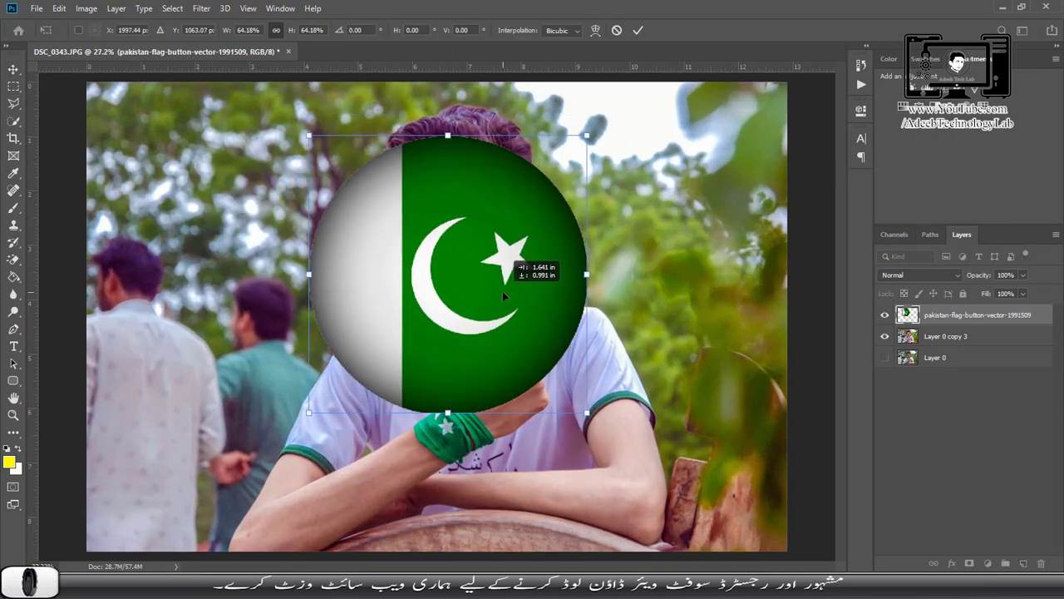
pyautogui.moveTo(308, 143); pyautogui.dragTo(427, 208)
pyautogui.moveTo(589, 361); pyautogui.dragTo(550, 326)
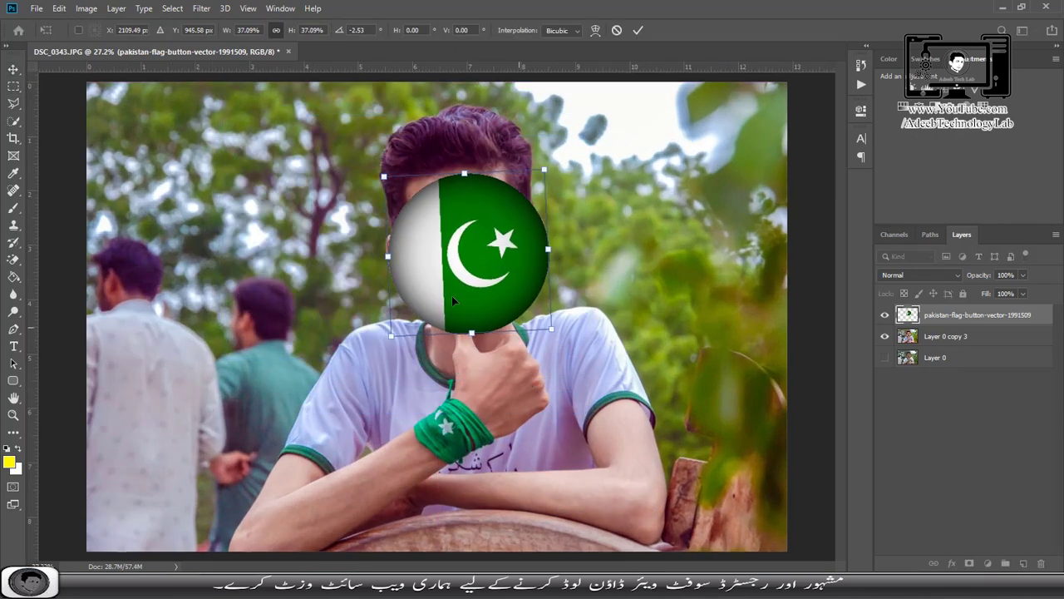
pyautogui.moveTo(452, 295); pyautogui.dragTo(447, 284)
# Step: Warp the flag into a head-like oval and commit the transform
pyautogui.rightClick(487, 237)
pyautogui.click(525, 319)
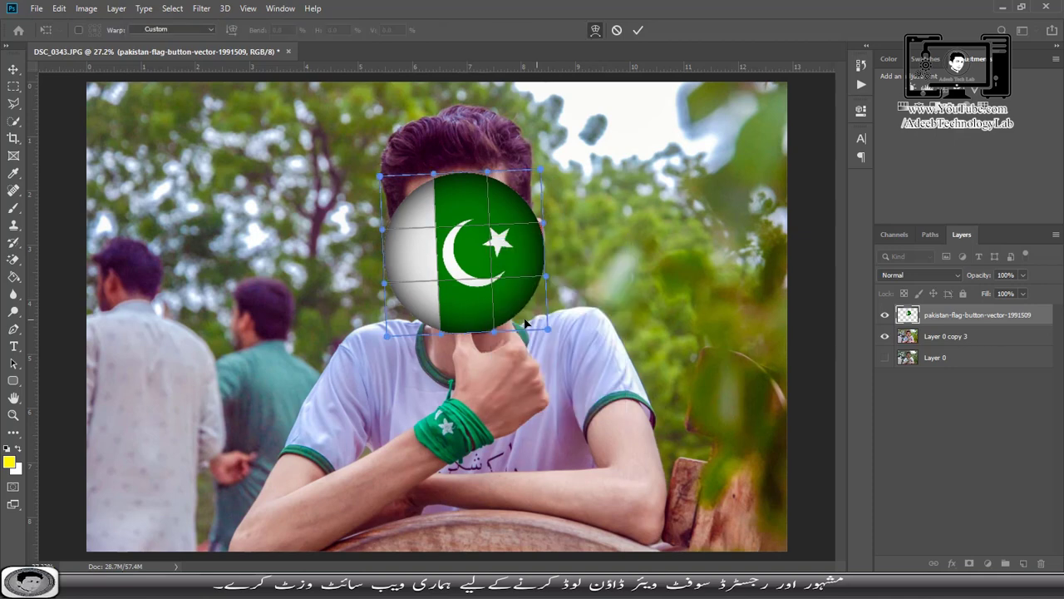
pyautogui.moveTo(490, 173); pyautogui.dragTo(418, 168)
pyautogui.moveTo(486, 332); pyautogui.dragTo(488, 342)
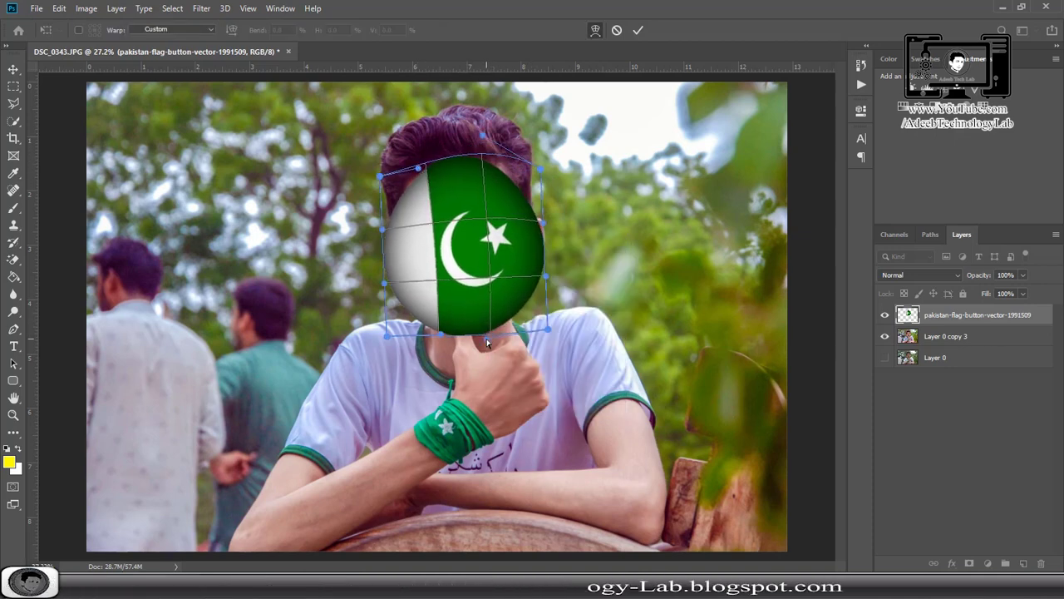
pyautogui.press('Return')
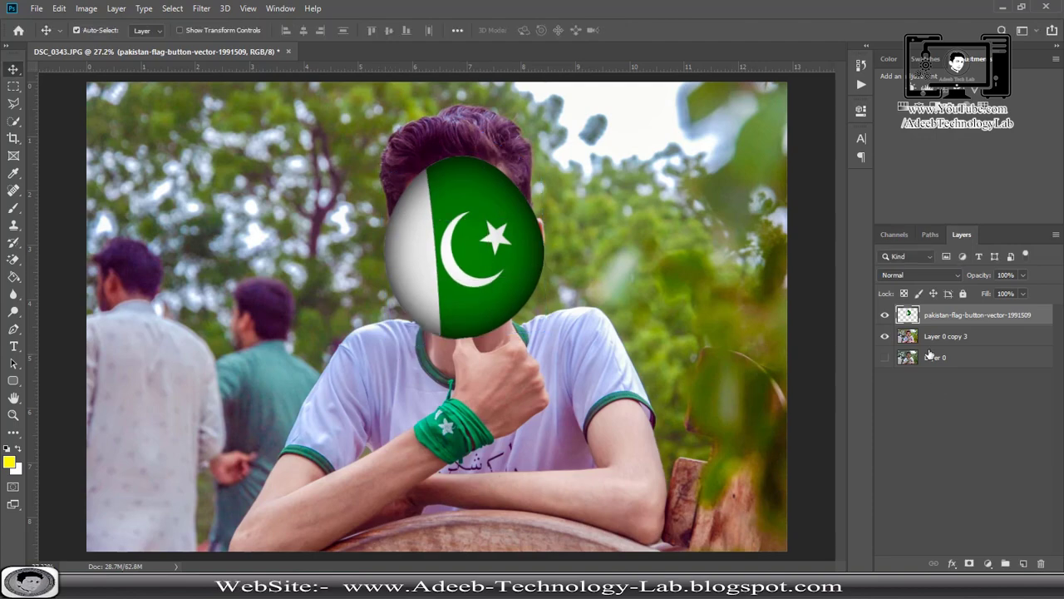
# Step: Lower the flag layer's opacity to 47%
pyautogui.moveTo(982, 280); pyautogui.dragTo(956, 280)
pyautogui.keyDown('alt'); pyautogui.scroll(6, 458, 251); pyautogui.keyUp('alt')
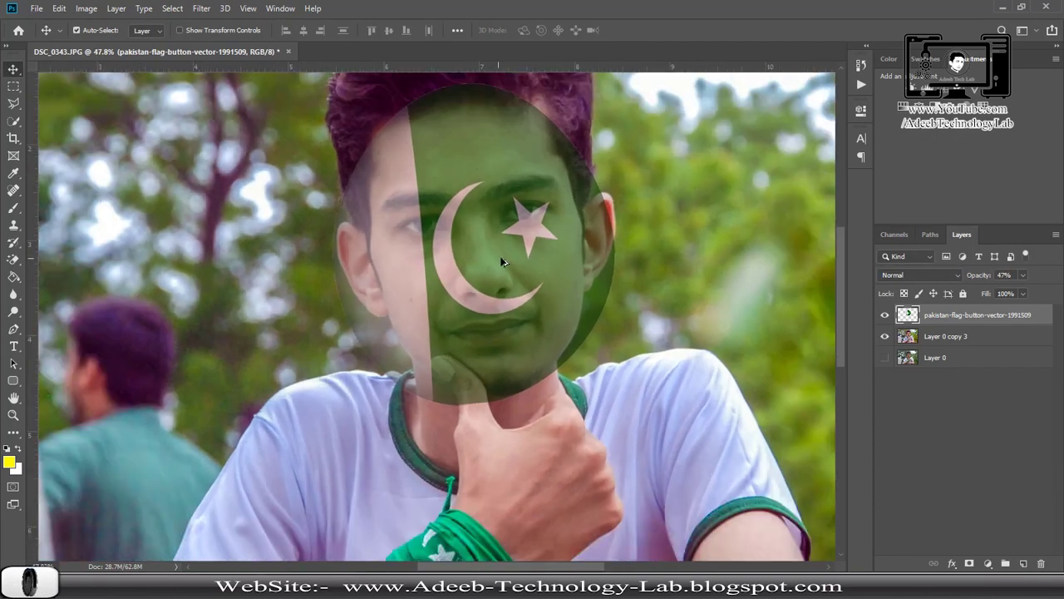
pyautogui.scroll(1, 515, 204)
# Step: Warp the flag again to bulge the sides, cover the chin and reach into the hair
pyautogui.hotkey('ctrl', 't')
pyautogui.rightClick(484, 235)
pyautogui.click(510, 325)
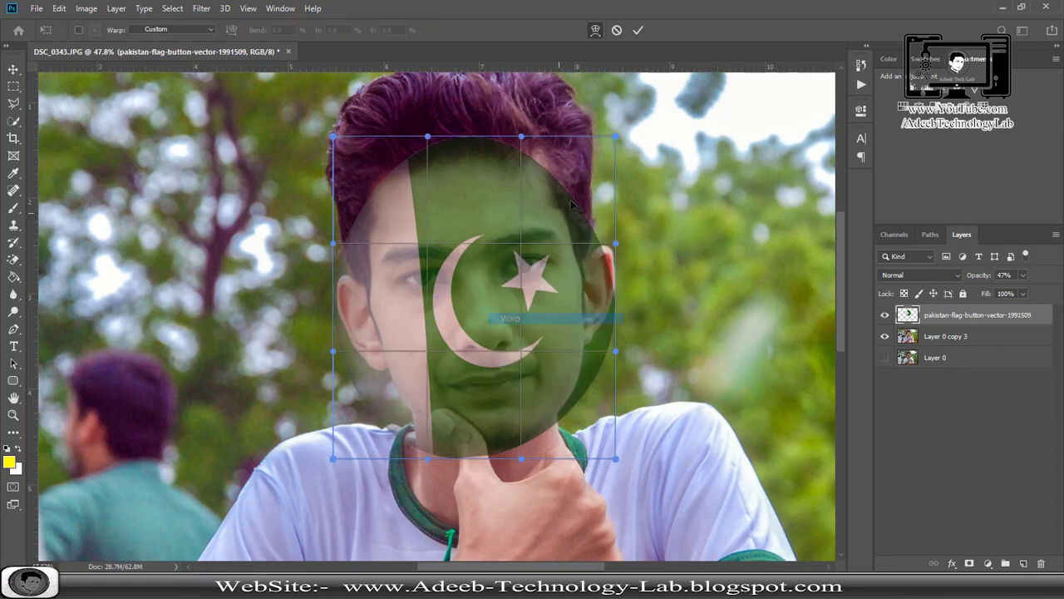
pyautogui.moveTo(565, 188)
pyautogui.mouseDown()
pyautogui.moveTo(565, 176)
pyautogui.moveTo(581, 177)
pyautogui.mouseUp()
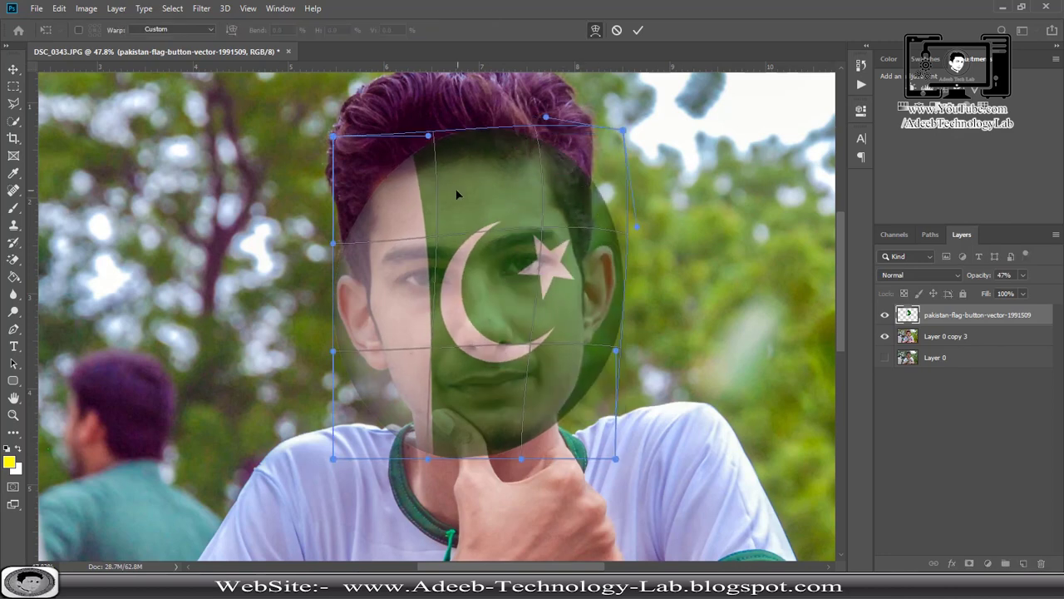
pyautogui.moveTo(456, 195)
pyautogui.mouseDown()
pyautogui.moveTo(393, 209)
pyautogui.moveTo(445, 379)
pyautogui.mouseUp()
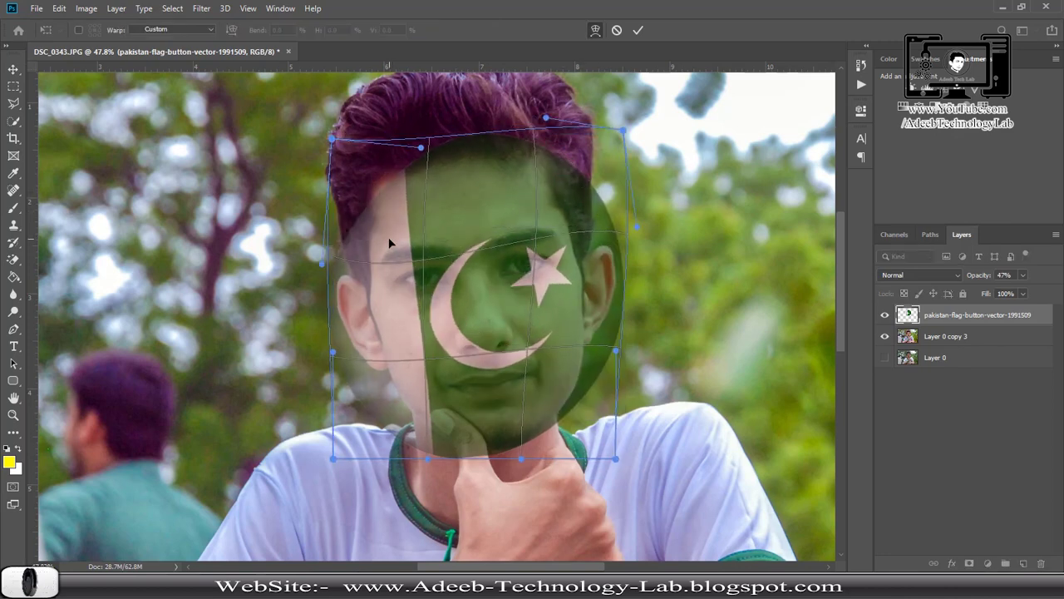
pyautogui.moveTo(522, 463); pyautogui.dragTo(518, 477)
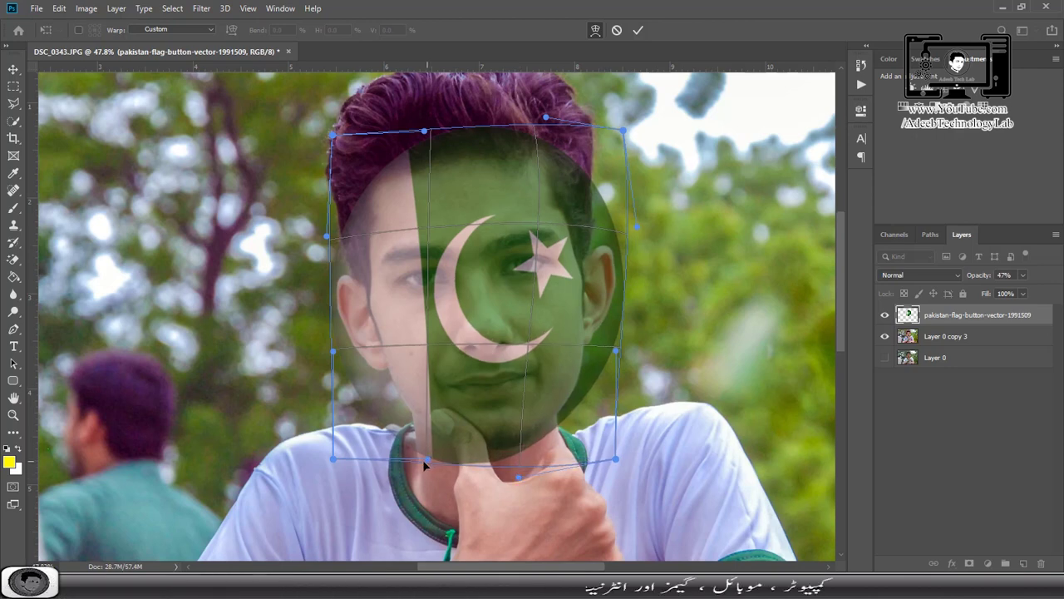
pyautogui.moveTo(424, 466); pyautogui.dragTo(387, 484)
pyautogui.moveTo(425, 133); pyautogui.dragTo(430, 102)
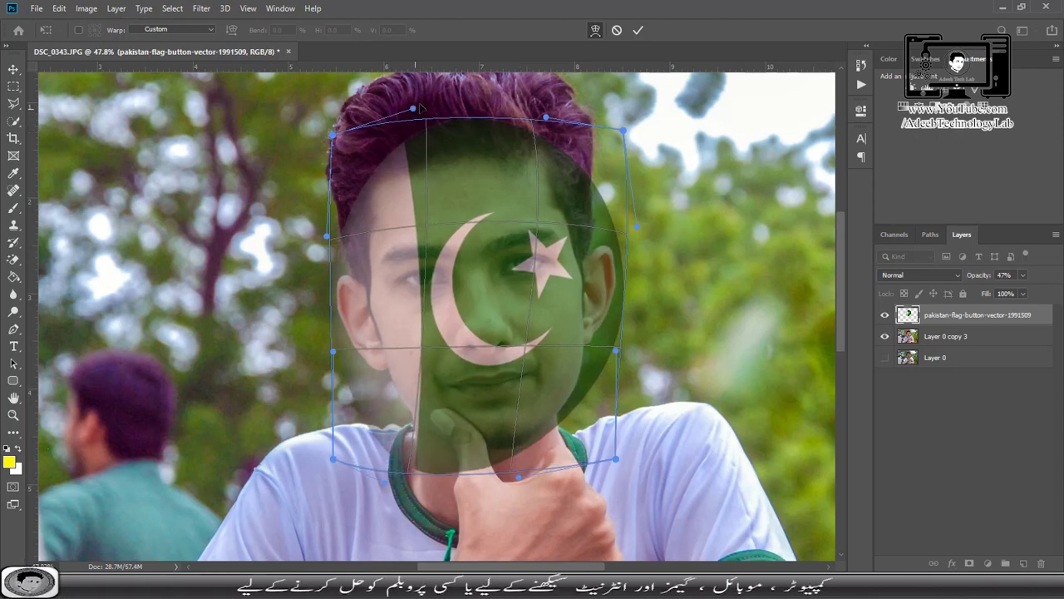
pyautogui.press('Return')
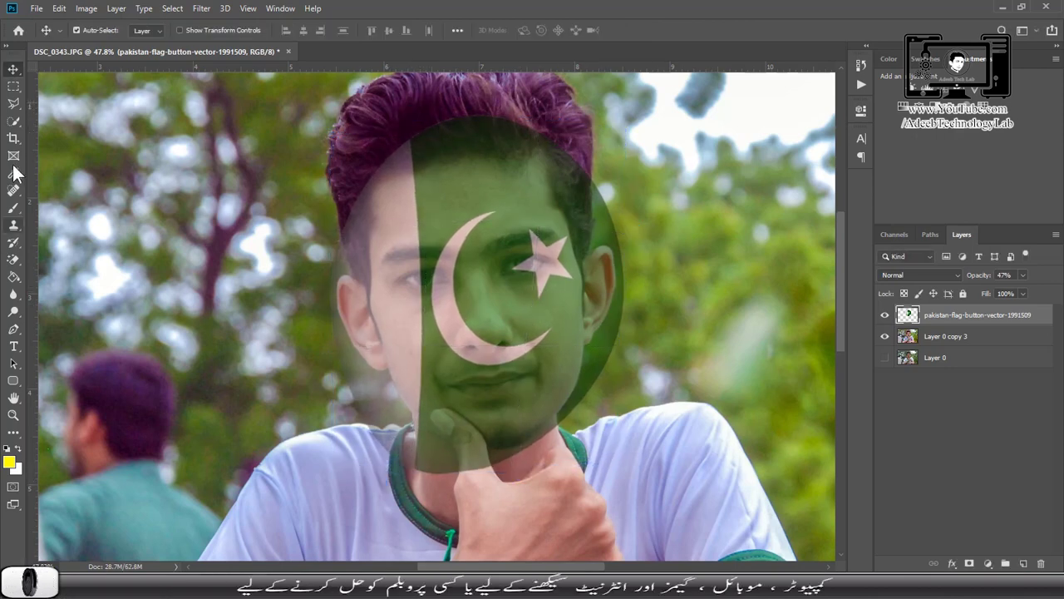
# Step: Erase the flag from the purple hair on top of the head using an 80 px eraser
pyautogui.click(13, 259)
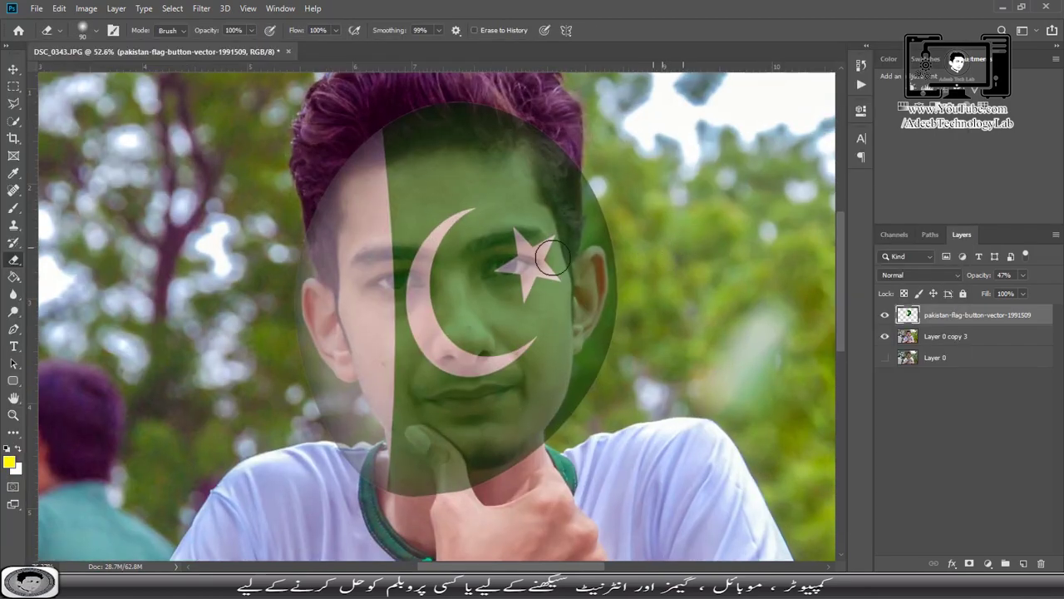
pyautogui.scroll(5, 552, 198)
pyautogui.moveTo(518, 173); pyautogui.dragTo(535, 124)
pyautogui.press('[')
pyautogui.press('[')
pyautogui.press('[')
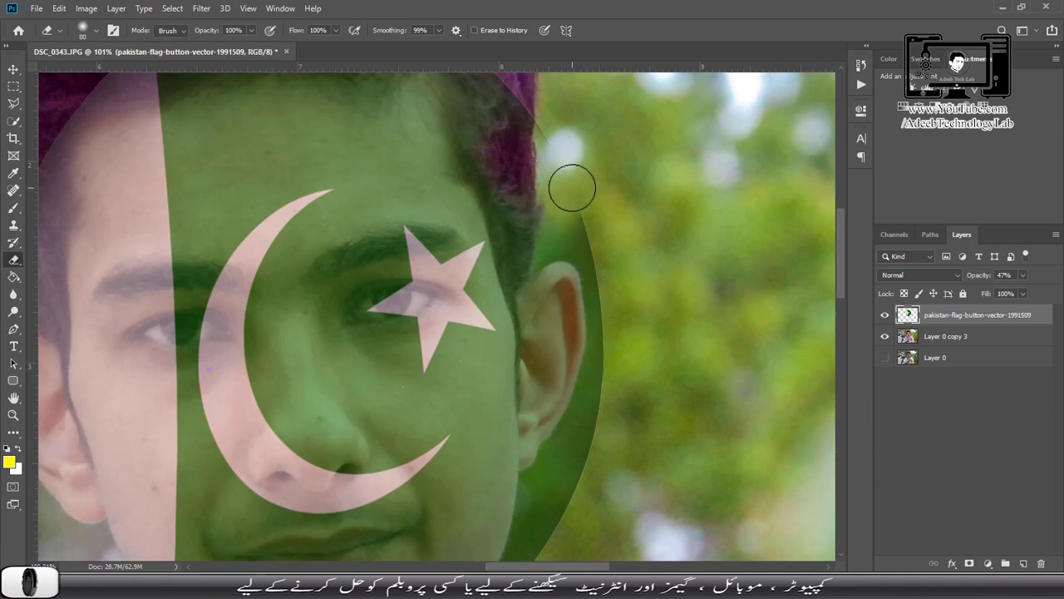
pyautogui.moveTo(582, 249)
pyautogui.mouseDown()
pyautogui.moveTo(551, 230)
pyautogui.moveTo(506, 135)
pyautogui.mouseUp()
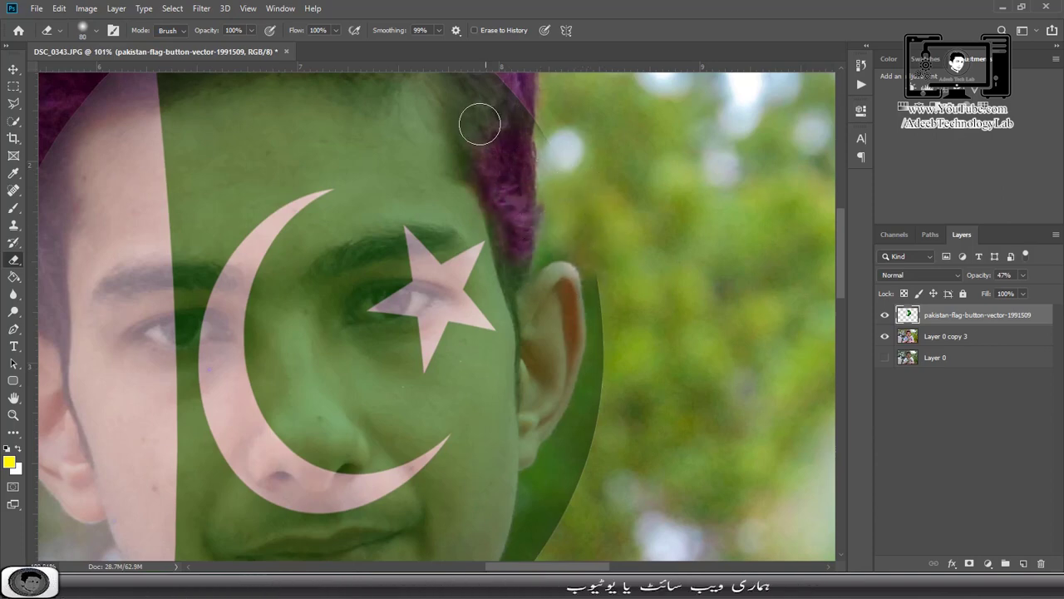
pyautogui.scroll(3, 480, 124)
pyautogui.moveTo(473, 194); pyautogui.dragTo(545, 222)
pyautogui.scroll(3, 425, 210)
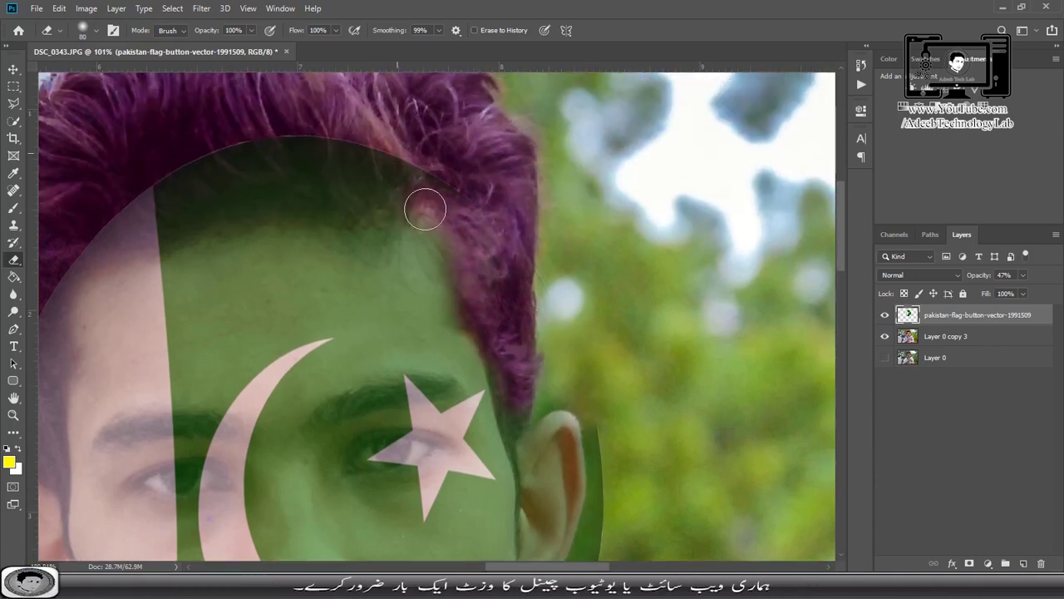
pyautogui.moveTo(464, 207); pyautogui.dragTo(490, 237)
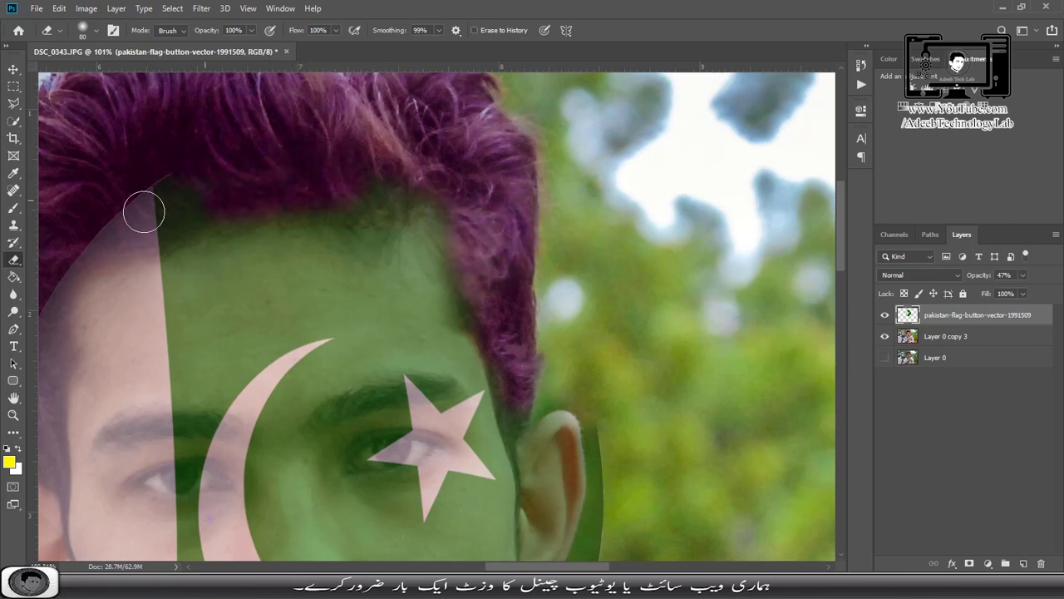
# Step: Erase the flag along the left hair edge down toward the ear, then shrink the brush
pyautogui.scroll(1, 321, 186)
pyautogui.scroll(1, 326, 217)
pyautogui.hscroll(-5, 326, 216)
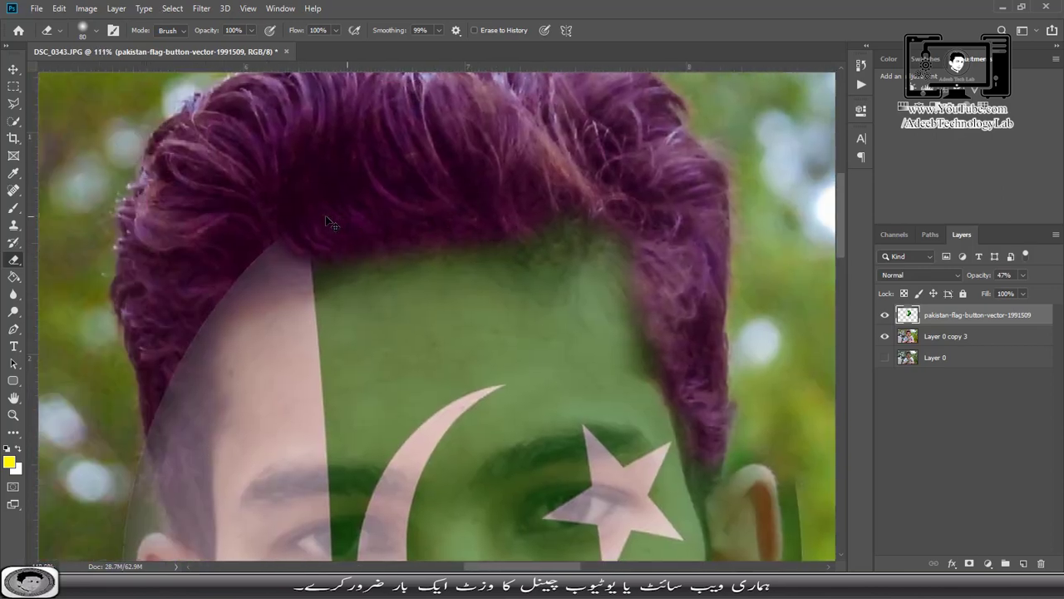
pyautogui.moveTo(333, 202)
pyautogui.mouseDown()
pyautogui.moveTo(278, 238)
pyautogui.moveTo(228, 352)
pyautogui.moveTo(254, 209)
pyautogui.mouseUp()
pyautogui.scroll(-2, 240, 351)
pyautogui.scroll(-2, 241, 352)
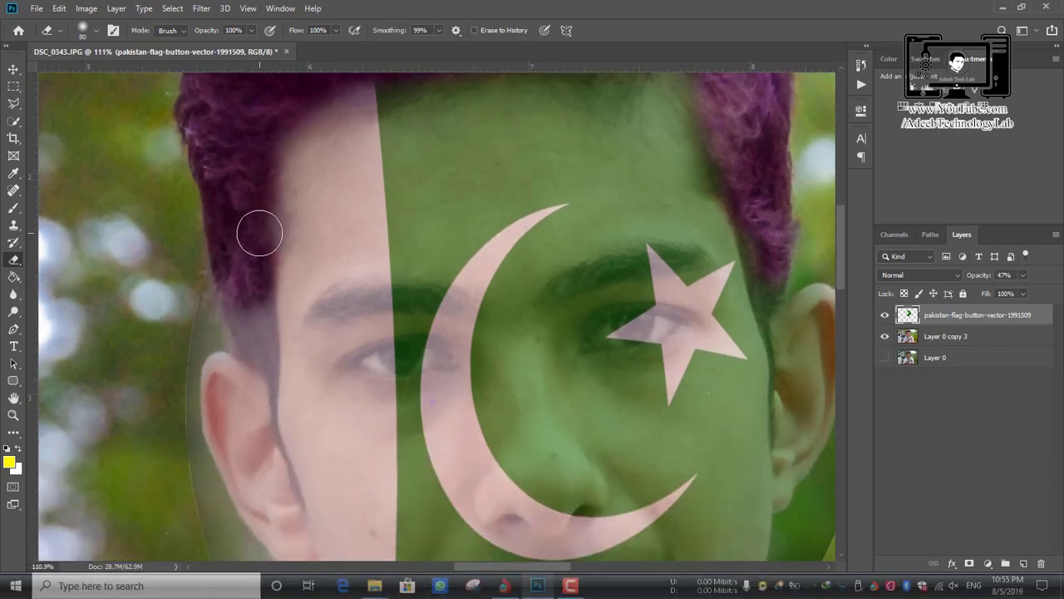
pyautogui.scroll(3, 257, 230)
pyautogui.scroll(2, 261, 230)
pyautogui.moveTo(250, 250)
pyautogui.mouseDown()
pyautogui.moveTo(261, 360)
pyautogui.moveTo(261, 302)
pyautogui.mouseUp()
pyautogui.scroll(-2, 261, 301)
pyautogui.scroll(-1, 269, 308)
pyautogui.press('[')
pyautogui.press('[')
pyautogui.press('[')
pyautogui.press('[')
pyautogui.press('[')
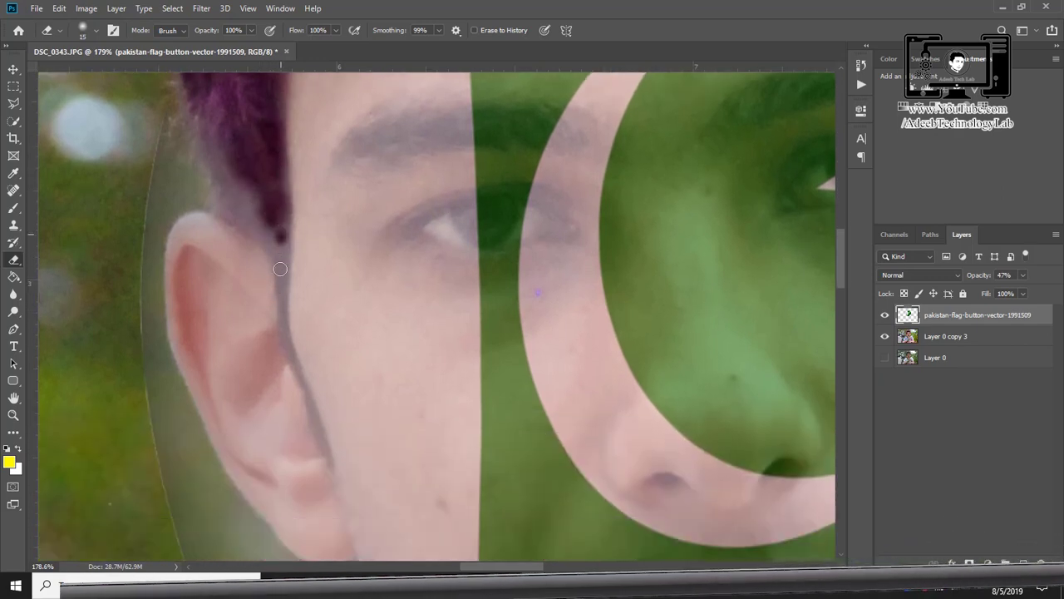
# Step: Erase the flag from the hair strand and hair edge beside the ear, enlarging the brush
pyautogui.moveTo(275, 257); pyautogui.dragTo(284, 328)
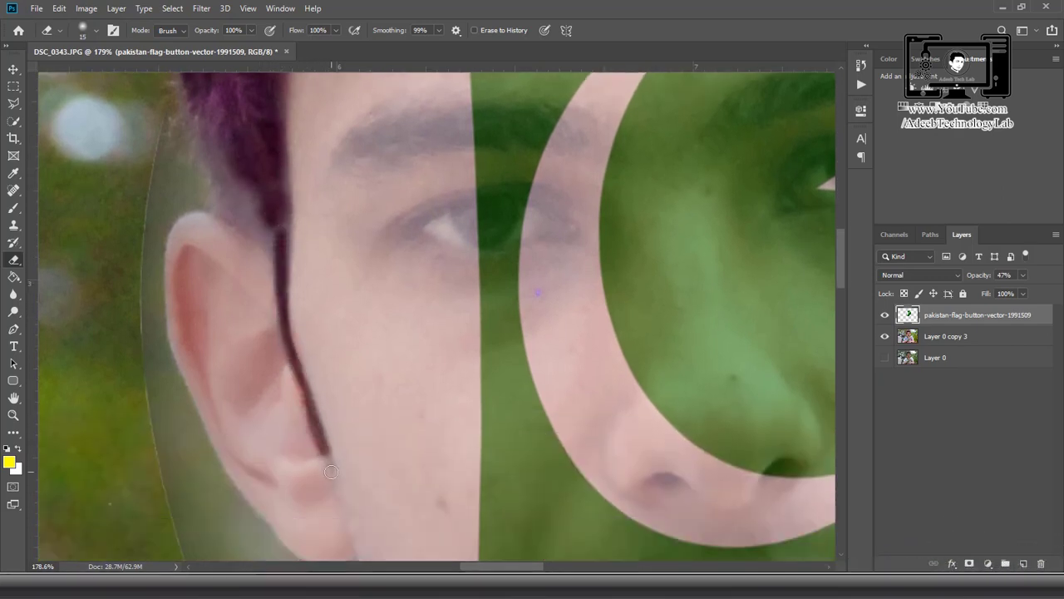
pyautogui.moveTo(273, 241); pyautogui.dragTo(197, 133)
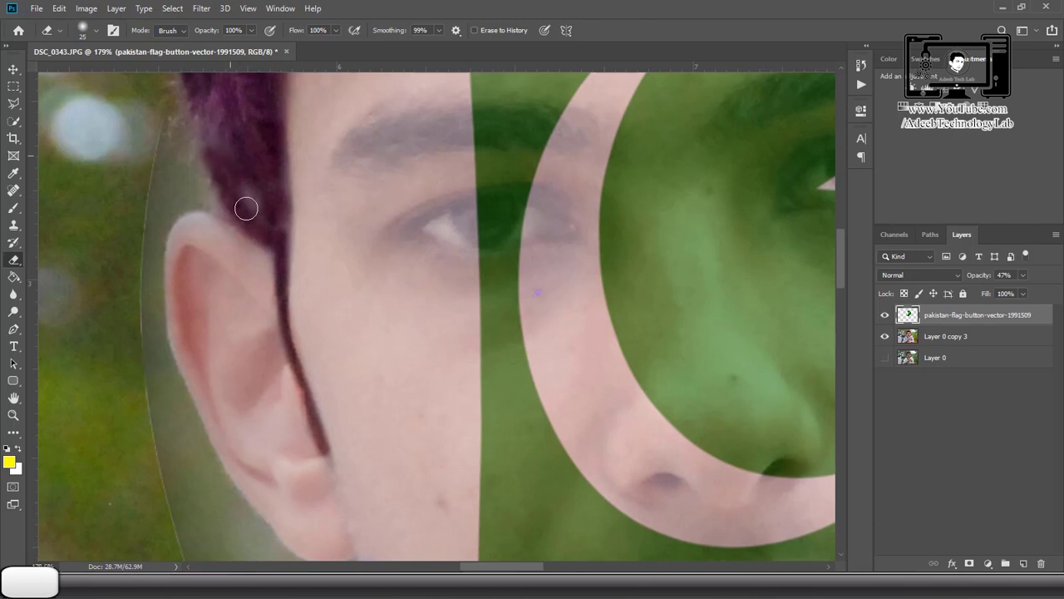
pyautogui.scroll(2, 240, 167)
pyautogui.press(']')
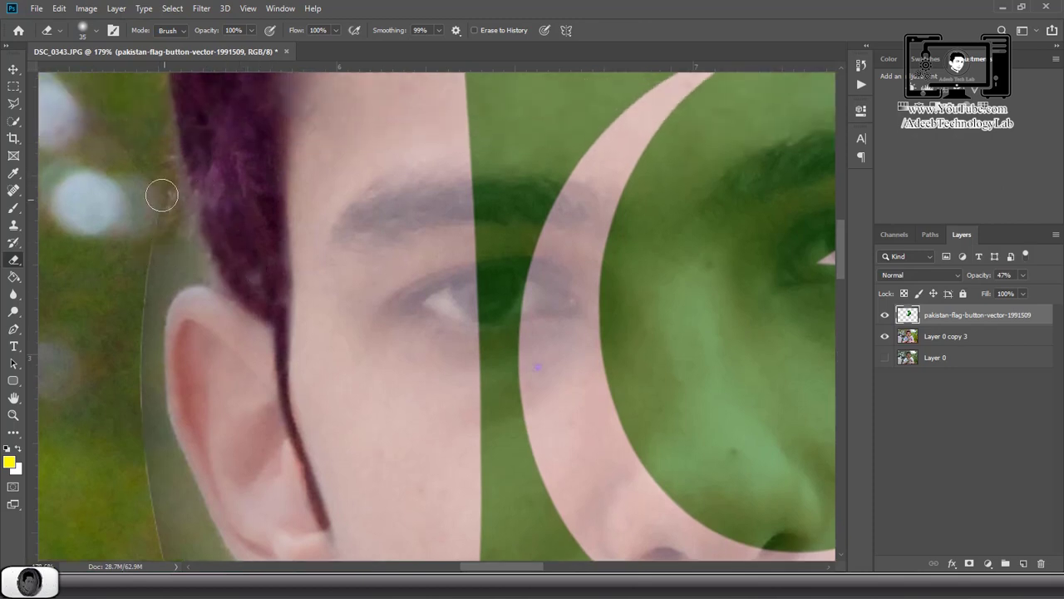
pyautogui.scroll(-2, 152, 241)
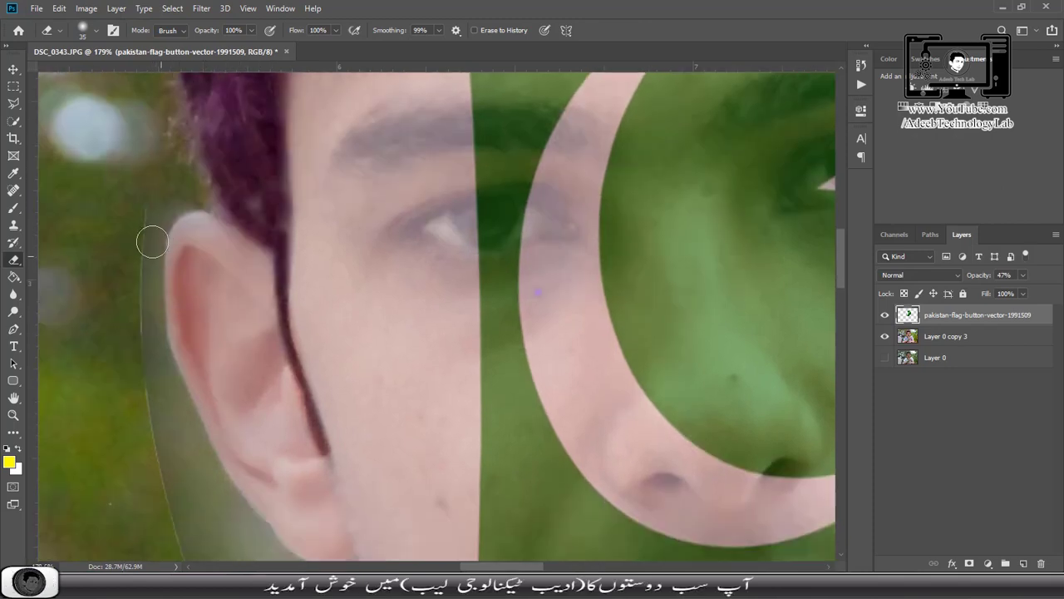
pyautogui.scroll(-5, 164, 430)
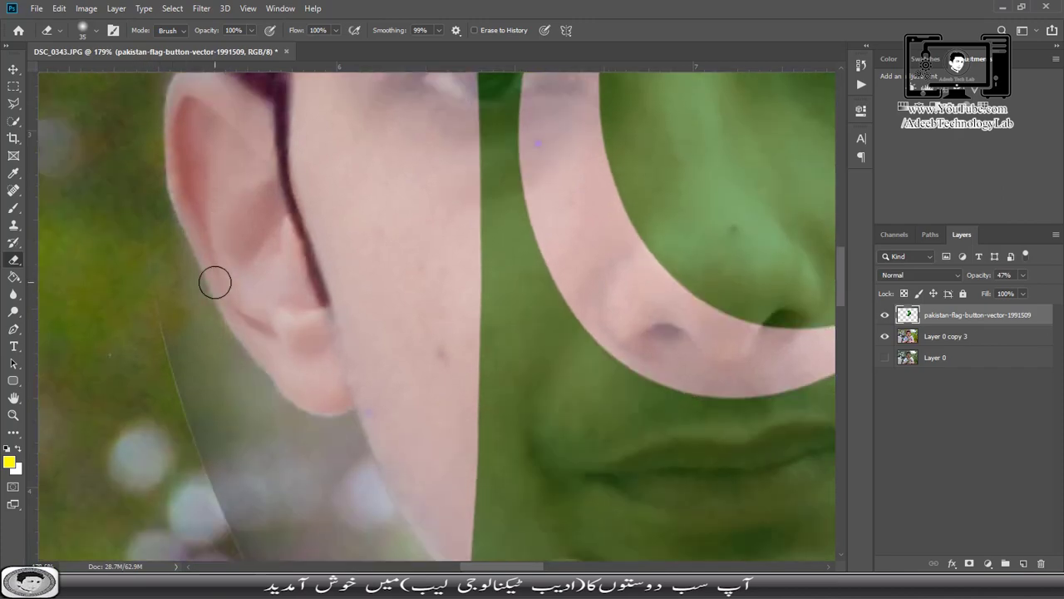
pyautogui.scroll(-1, 214, 280)
# Step: Erase the flag along the ear edge to the earlobe and off the hand near the neck
pyautogui.moveTo(195, 217)
pyautogui.mouseDown()
pyautogui.moveTo(306, 341)
pyautogui.moveTo(424, 536)
pyautogui.mouseUp()
pyautogui.scroll(-2, 351, 441)
pyautogui.scroll(-3, 416, 368)
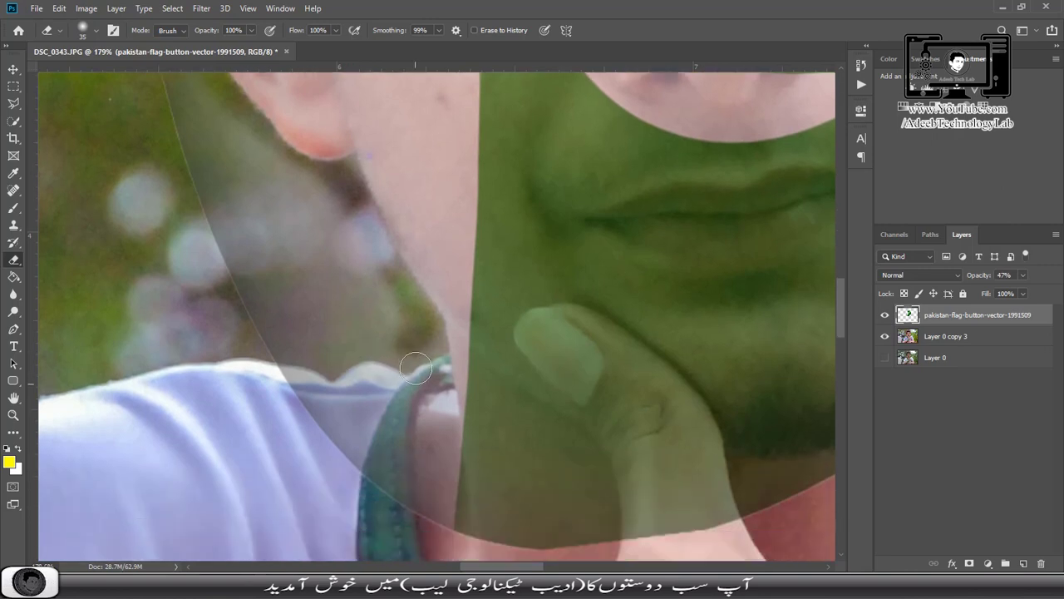
pyautogui.moveTo(455, 341)
pyautogui.mouseDown()
pyautogui.moveTo(573, 427)
pyautogui.moveTo(613, 518)
pyautogui.moveTo(477, 523)
pyautogui.mouseUp()
pyautogui.moveTo(569, 525); pyautogui.dragTo(384, 483)
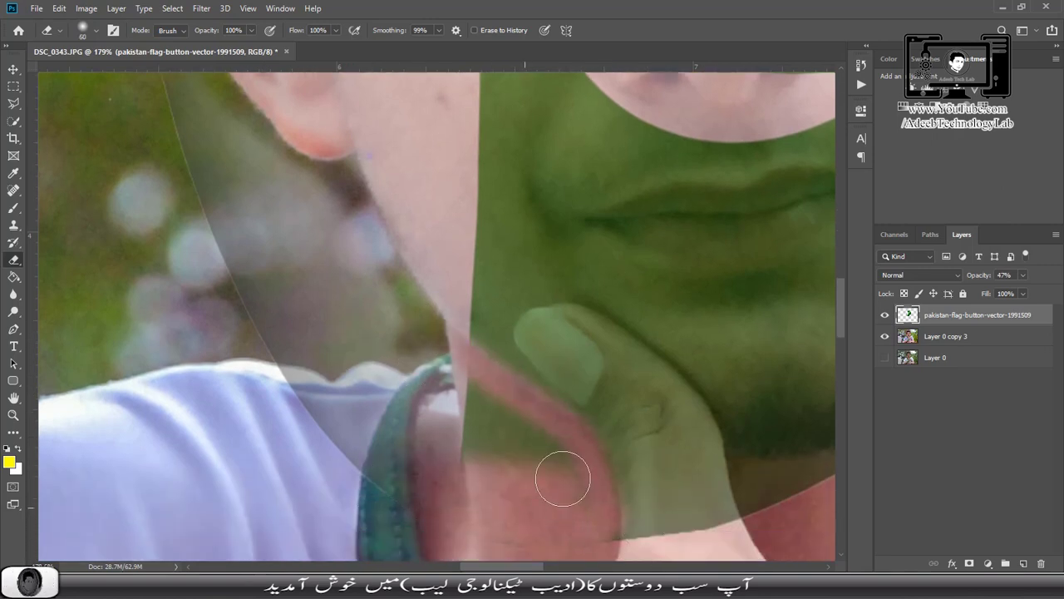
pyautogui.moveTo(563, 479)
pyautogui.mouseDown()
pyautogui.moveTo(369, 290)
pyautogui.moveTo(238, 143)
pyautogui.moveTo(380, 491)
pyautogui.moveTo(414, 397)
pyautogui.moveTo(387, 483)
pyautogui.moveTo(517, 425)
pyautogui.mouseUp()
# Step: Set stroke Smoothing to 100% and erase the flag along the bottom of the chin
pyautogui.scroll(3, 227, 379)
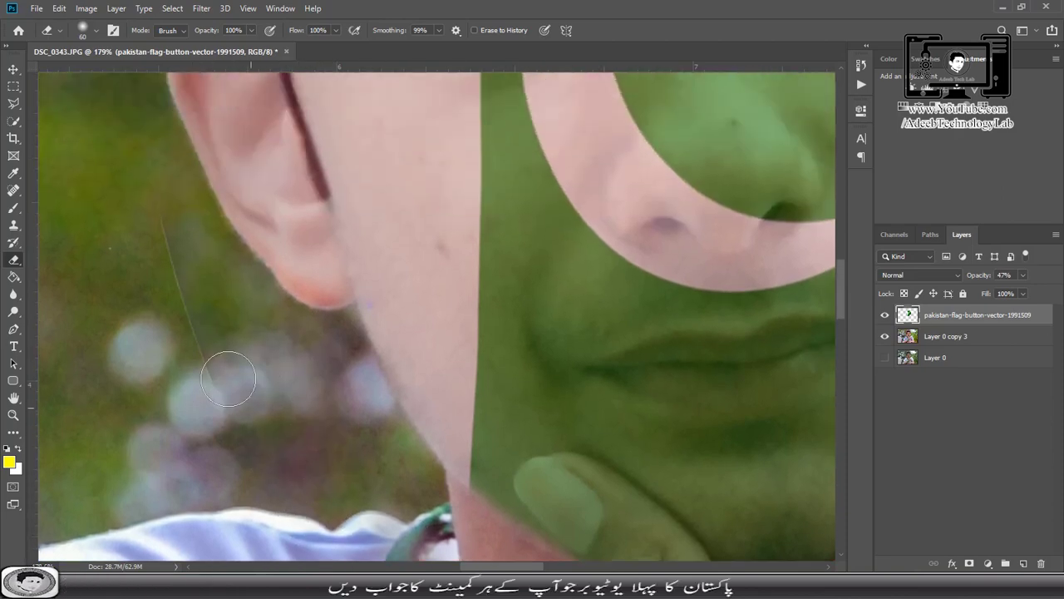
pyautogui.moveTo(382, 24); pyautogui.dragTo(391, 23)
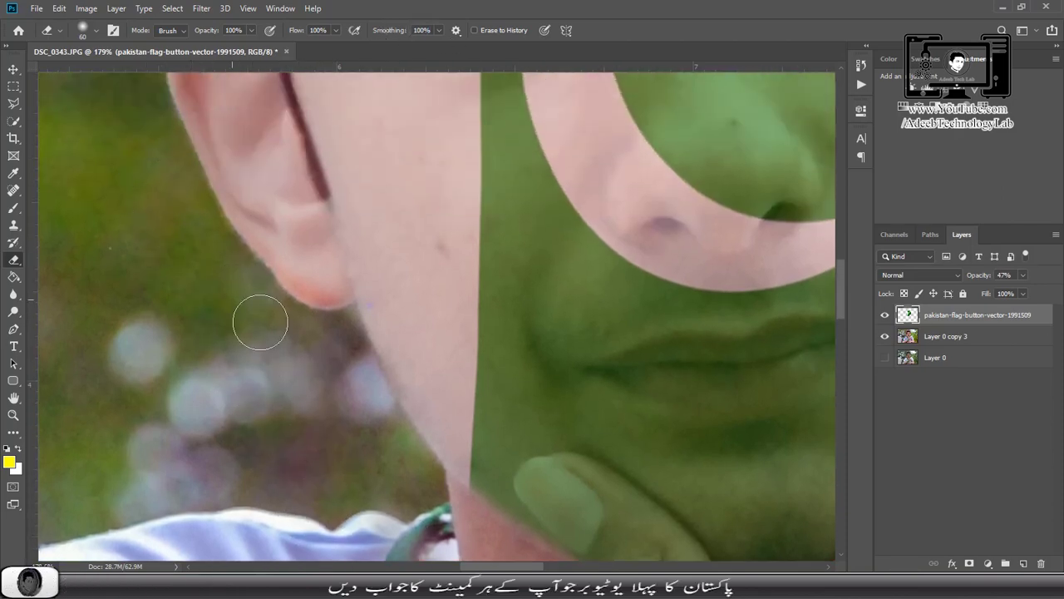
pyautogui.scroll(-1, 316, 316)
pyautogui.scroll(-2, 322, 283)
pyautogui.scroll(-1, 369, 353)
pyautogui.scroll(-1, 522, 409)
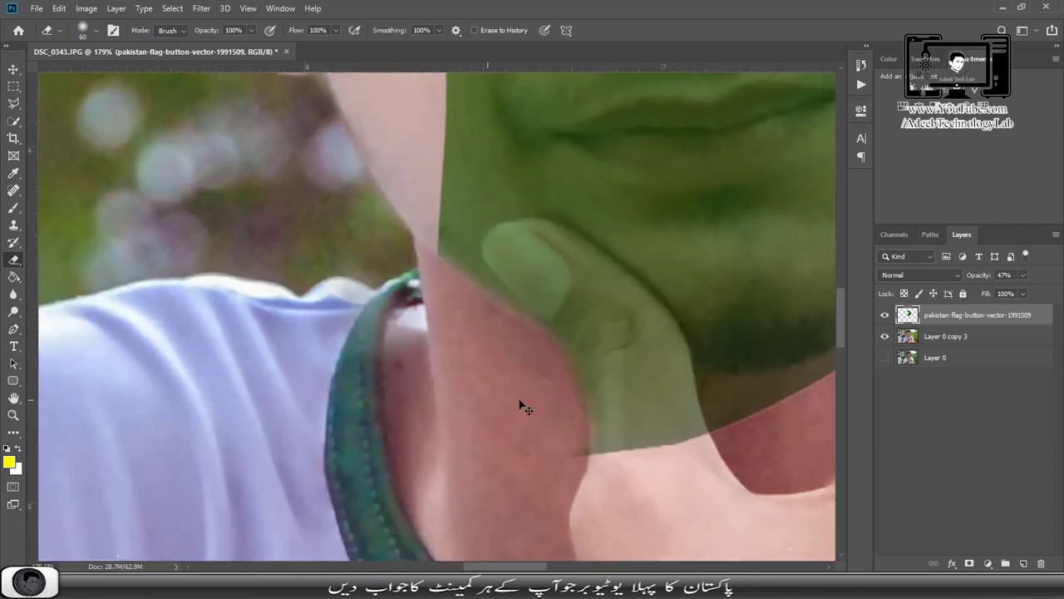
pyautogui.hscroll(4, 523, 409)
pyautogui.press(']')
pyautogui.moveTo(426, 459); pyautogui.dragTo(506, 439)
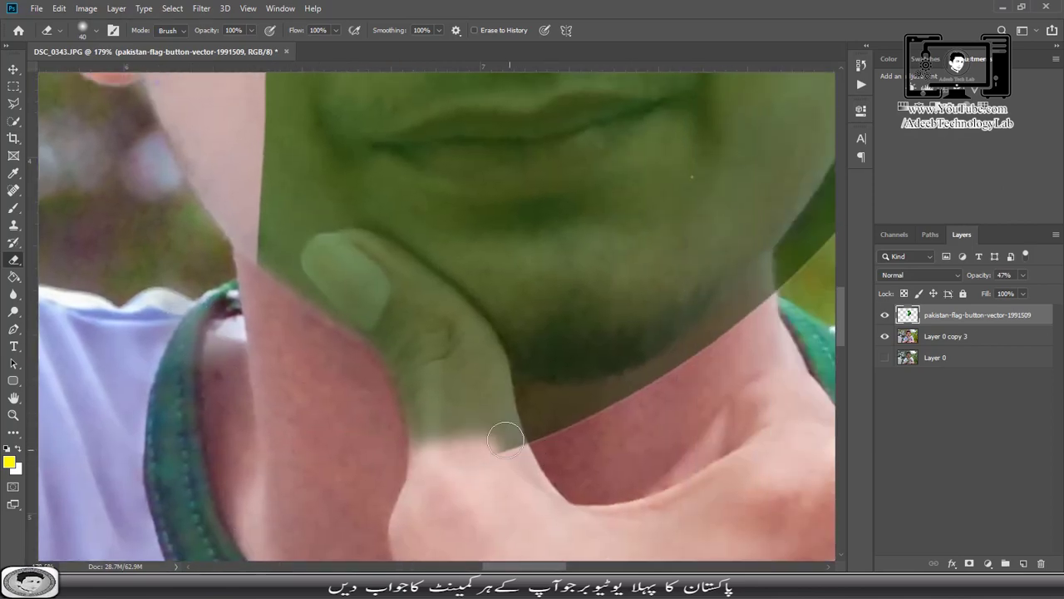
pyautogui.hotkey('alt', '[')
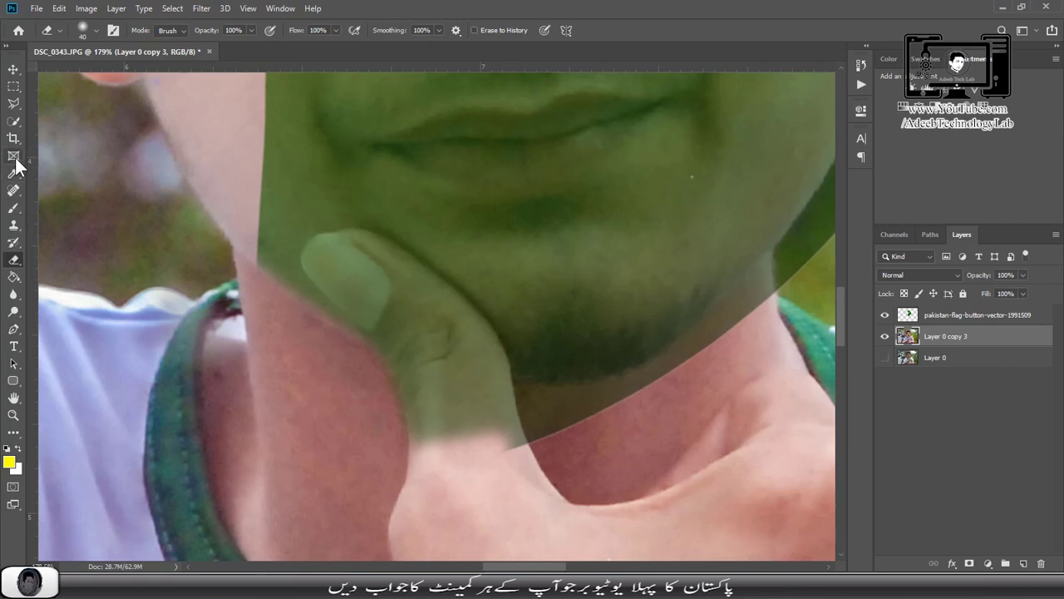
pyautogui.click(13, 121)
# Step: Quick-select the thumb resting under the chin, including the lower thumb
pyautogui.moveTo(425, 377); pyautogui.dragTo(391, 304)
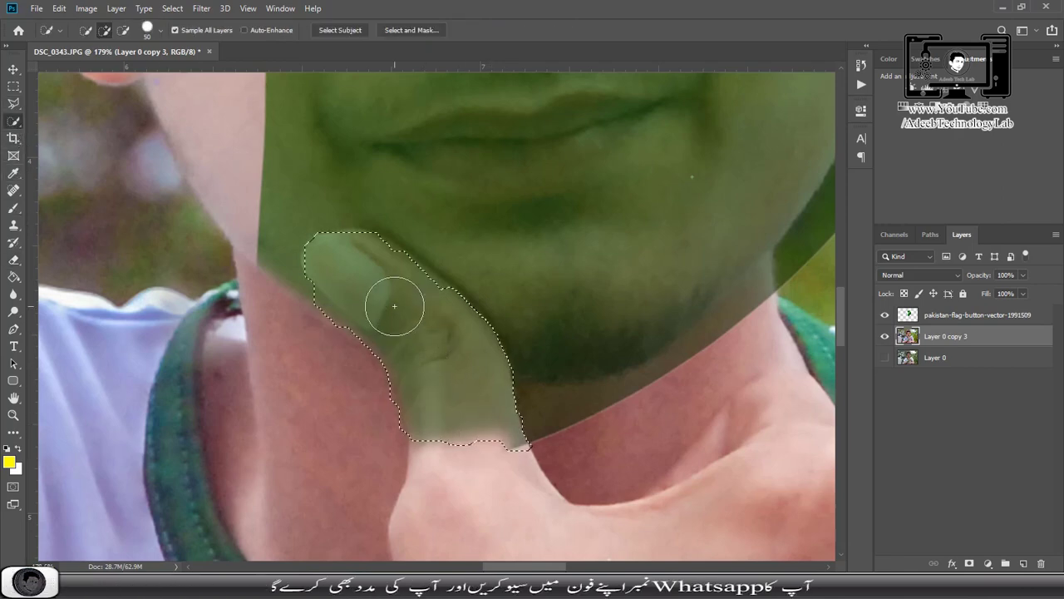
pyautogui.hotkey('alt', ']')
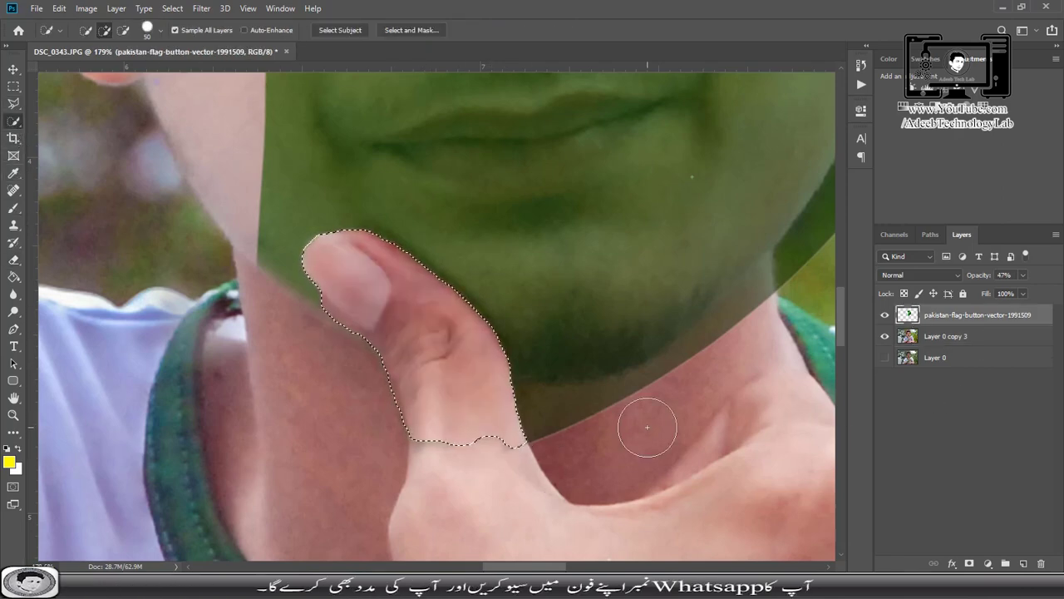
pyautogui.moveTo(444, 425); pyautogui.dragTo(490, 468)
pyautogui.press('e')
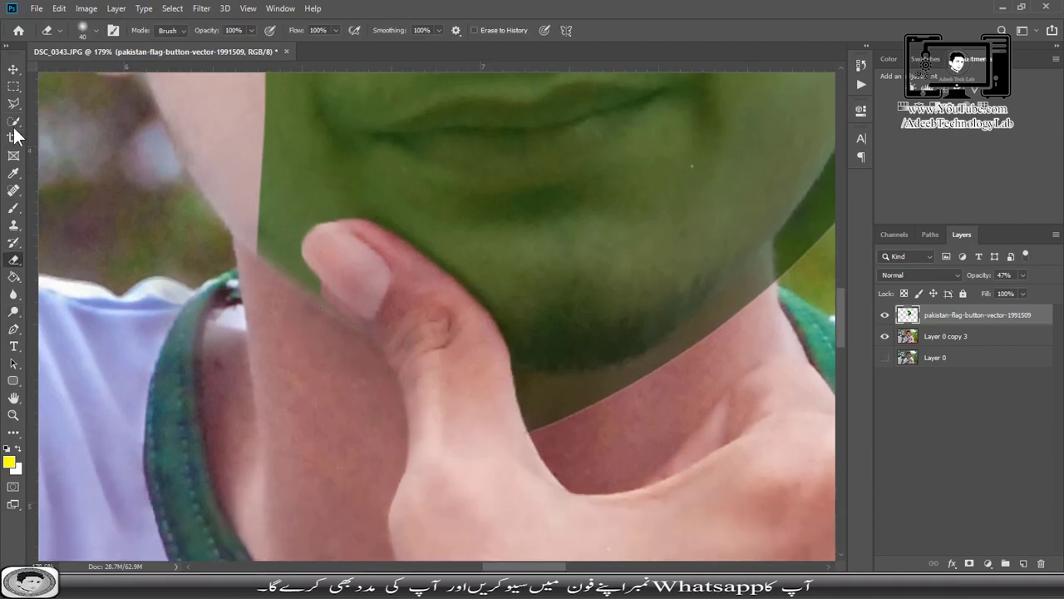
pyautogui.press('w')
# Step: Select the neck below the jaw on Layer 0 copy 3, delete that flag area, and deselect
pyautogui.moveTo(666, 403)
pyautogui.mouseDown()
pyautogui.moveTo(670, 375)
pyautogui.moveTo(715, 351)
pyautogui.moveTo(784, 285)
pyautogui.mouseUp()
pyautogui.hotkey('alt', '[')
pyautogui.moveTo(593, 408); pyautogui.dragTo(622, 404)
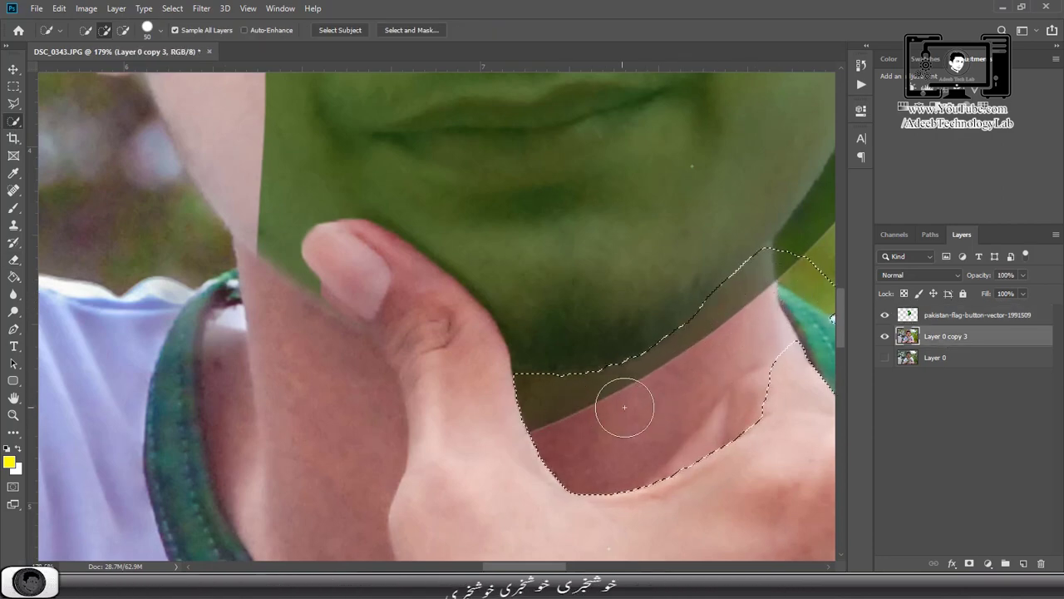
pyautogui.click(960, 317)
pyautogui.press('Delete')
pyautogui.hotkey('ctrl', 'd')
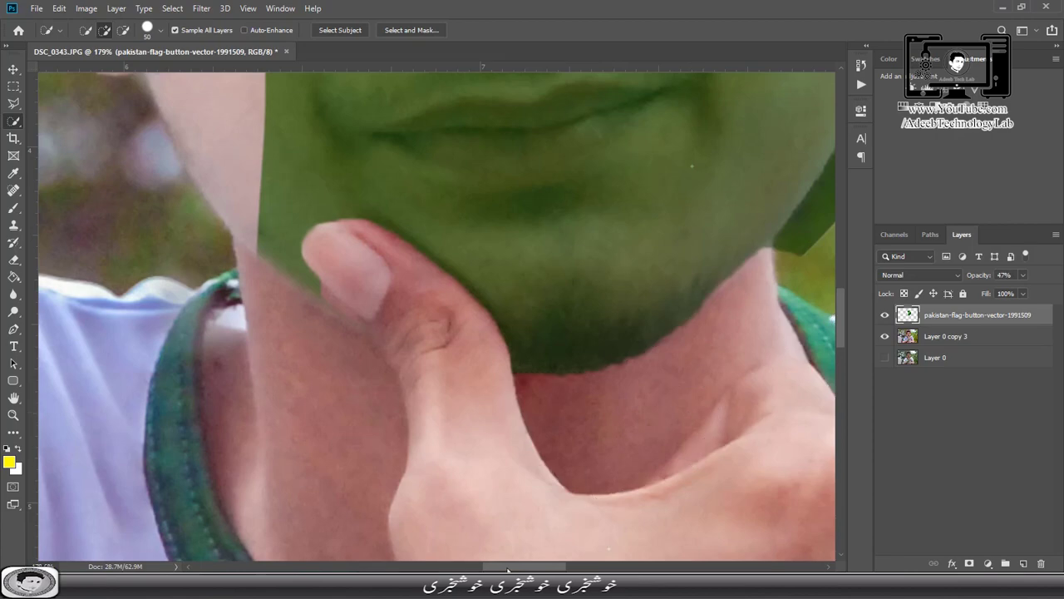
pyautogui.moveTo(508, 566); pyautogui.dragTo(536, 567)
pyautogui.scroll(3, 571, 292)
pyautogui.scroll(2, 570, 291)
# Step: Select the area right of the jaw around the ear, then return to the flag layer
pyautogui.hotkey('alt', '[')
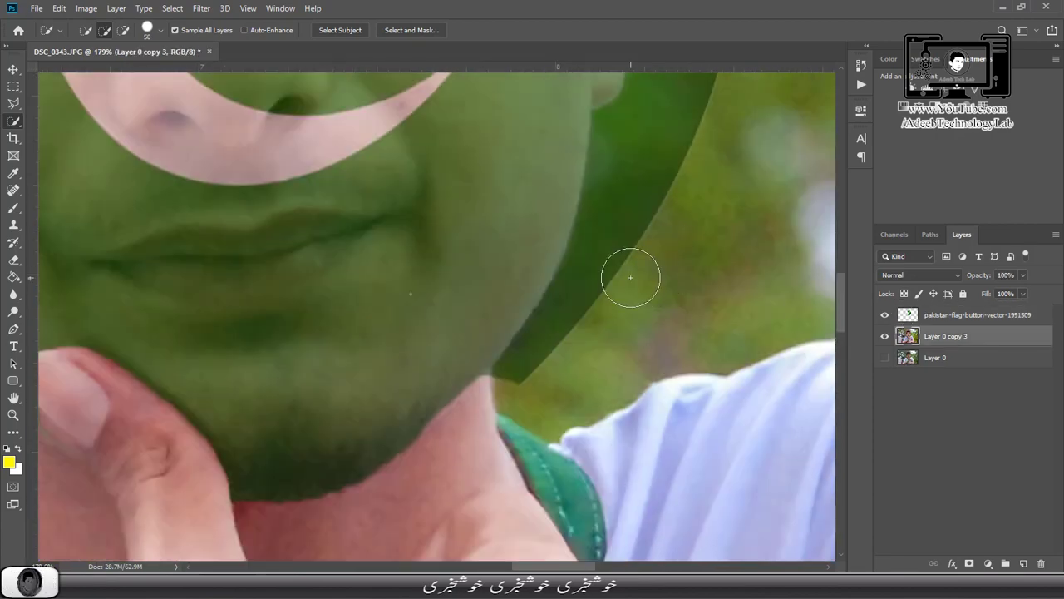
pyautogui.click(629, 278)
pyautogui.moveTo(630, 277); pyautogui.dragTo(654, 178)
pyautogui.scroll(1, 707, 185)
pyautogui.scroll(4, 745, 227)
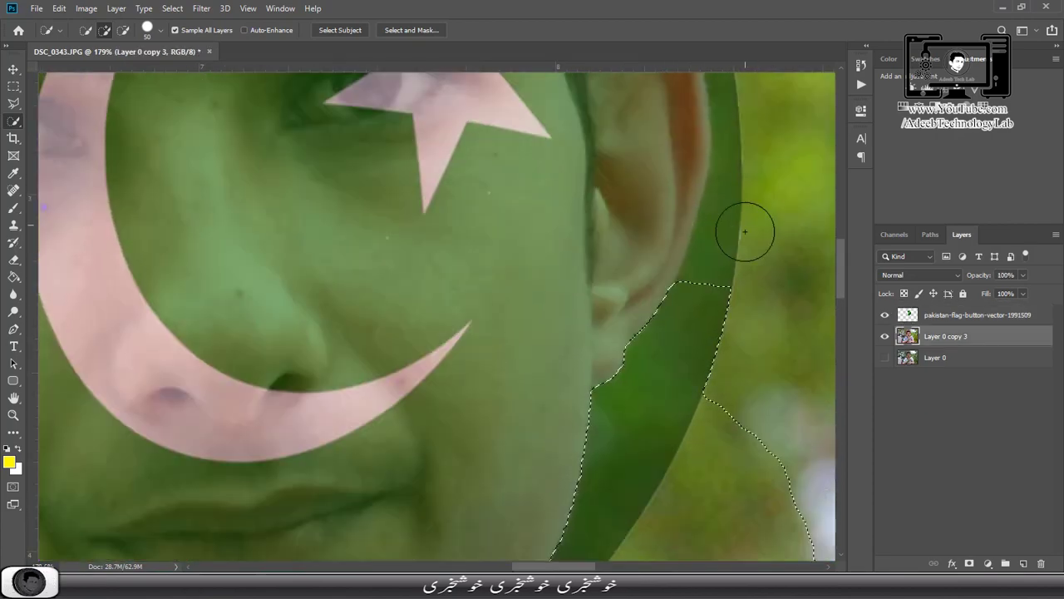
pyautogui.scroll(-2, 745, 232)
pyautogui.moveTo(751, 311); pyautogui.dragTo(751, 181)
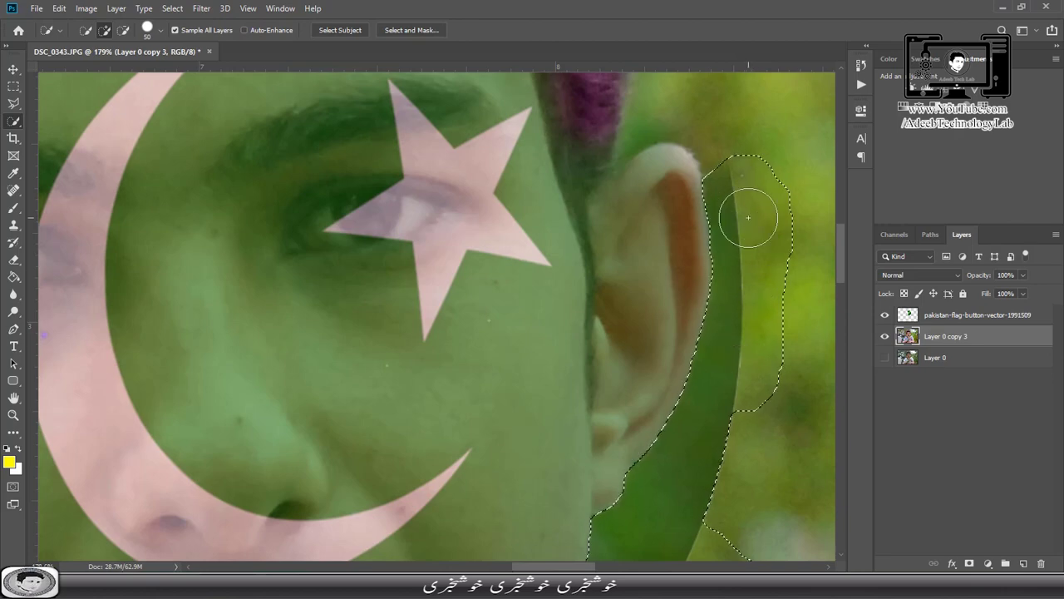
pyautogui.scroll(-5, 752, 248)
pyautogui.click(993, 315)
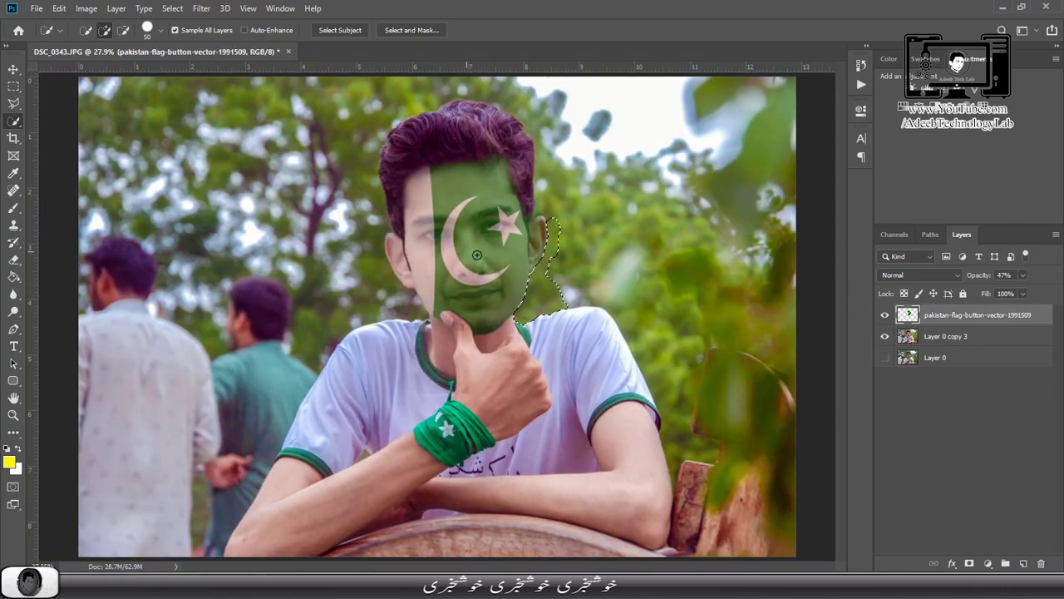
# Step: Erase the flag overlay from the hair strand beside the ear
pyautogui.click(13, 259)
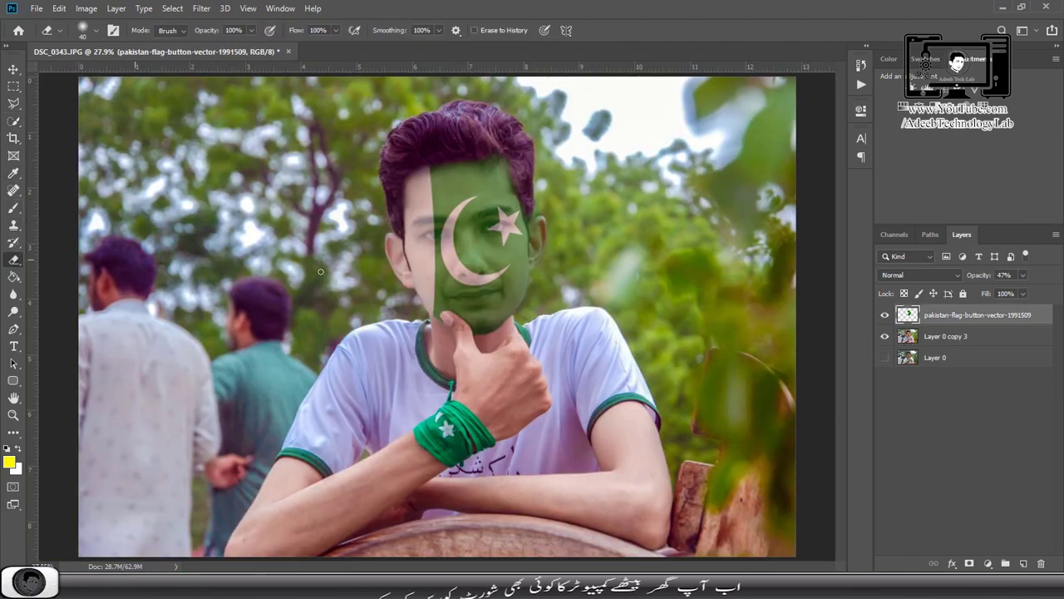
pyautogui.scroll(4, 484, 223)
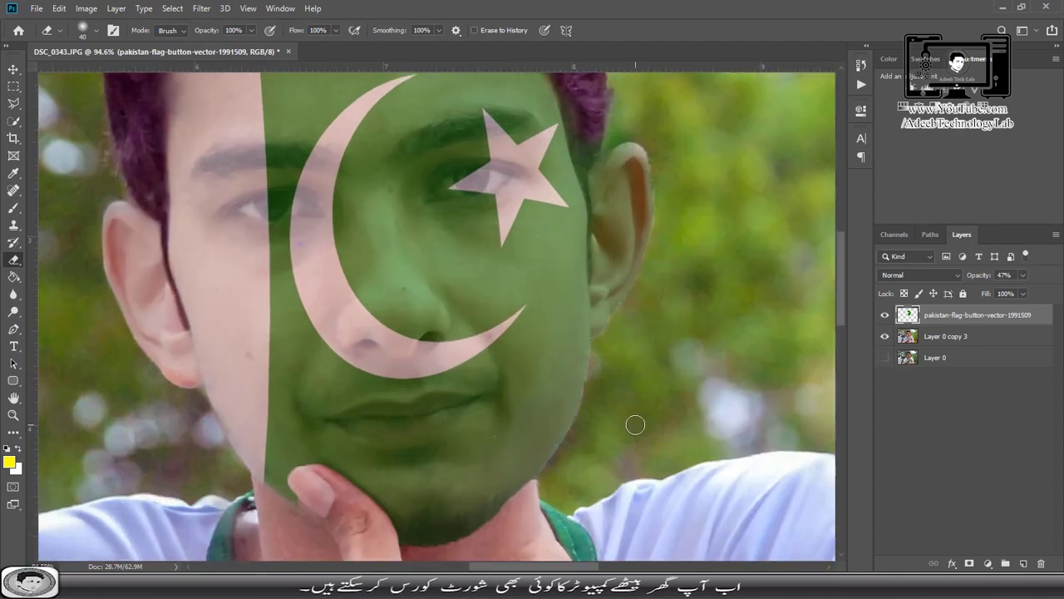
pyautogui.scroll(-2, 636, 425)
pyautogui.scroll(5, 580, 426)
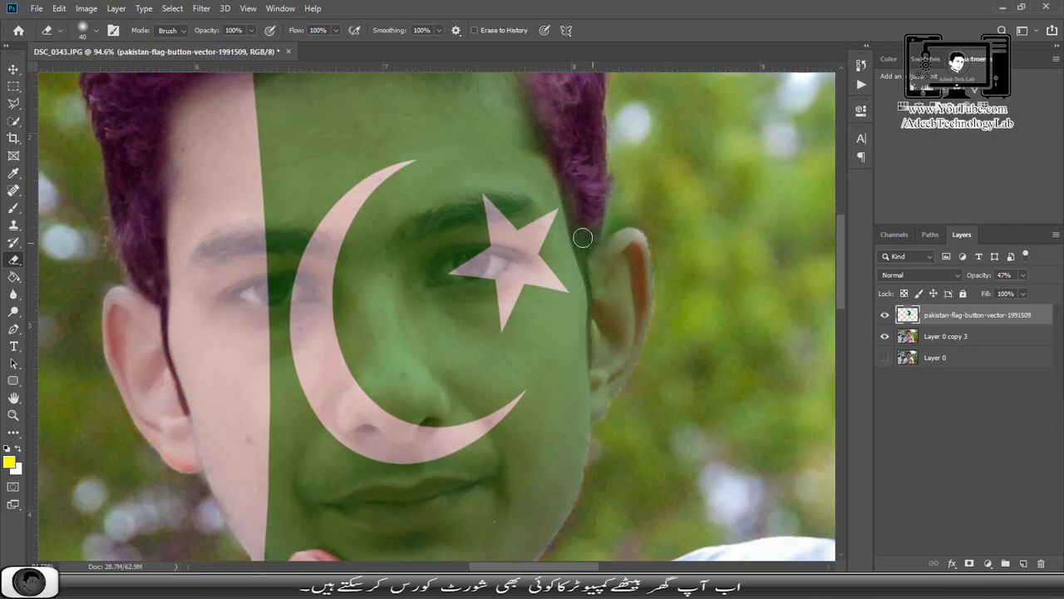
pyautogui.scroll(-1, 596, 293)
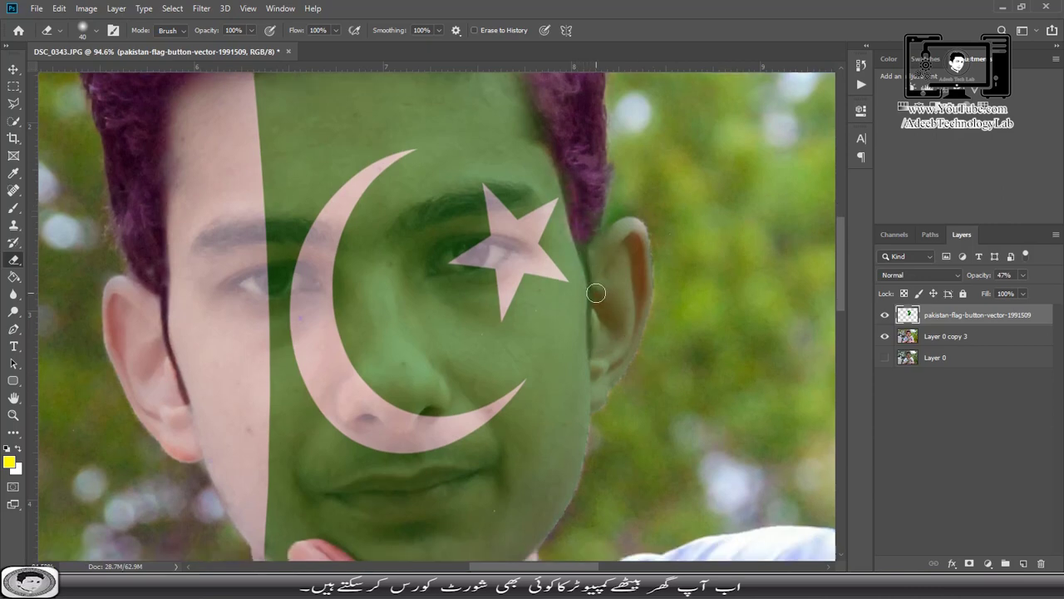
pyautogui.scroll(3, 596, 293)
pyautogui.scroll(2, 598, 285)
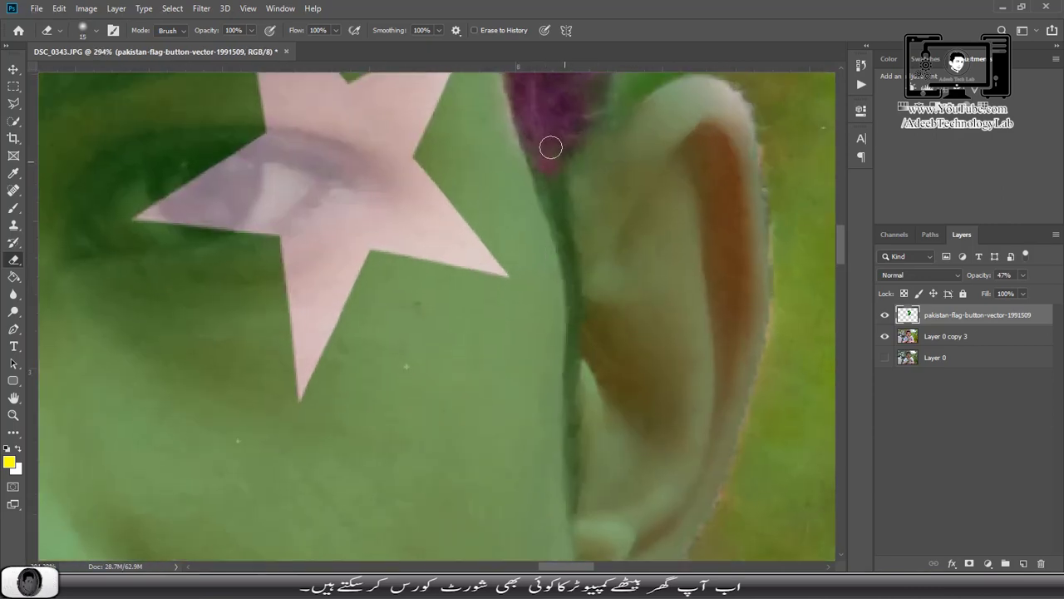
pyautogui.moveTo(574, 414); pyautogui.dragTo(576, 506)
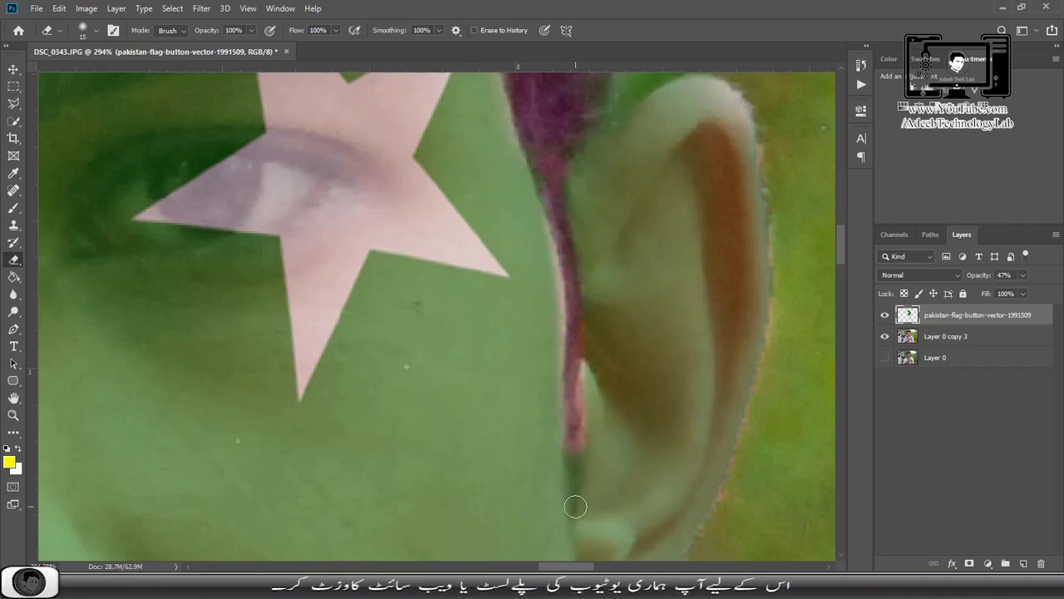
# Step: Erase the green flag off the lips, including the upper lip's right corner, with a larger brush
pyautogui.hotkey('ctrl', '0')
pyautogui.scroll(5, 466, 289)
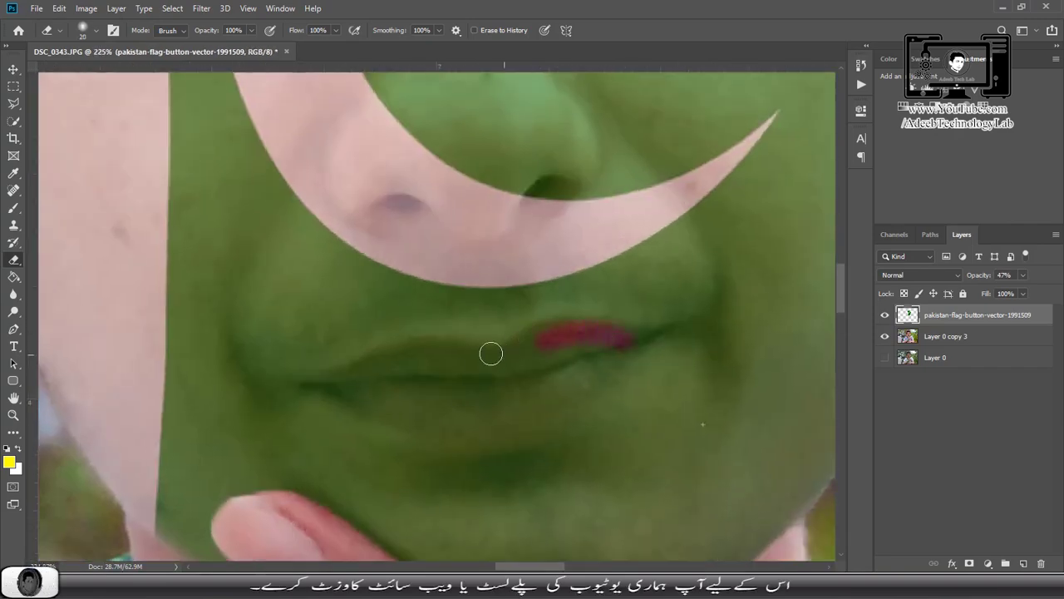
pyautogui.moveTo(345, 396)
pyautogui.mouseDown()
pyautogui.moveTo(449, 439)
pyautogui.moveTo(594, 380)
pyautogui.moveTo(513, 357)
pyautogui.moveTo(445, 395)
pyautogui.moveTo(579, 375)
pyautogui.moveTo(405, 380)
pyautogui.moveTo(451, 404)
pyautogui.moveTo(500, 391)
pyautogui.mouseUp()
pyautogui.press(']')
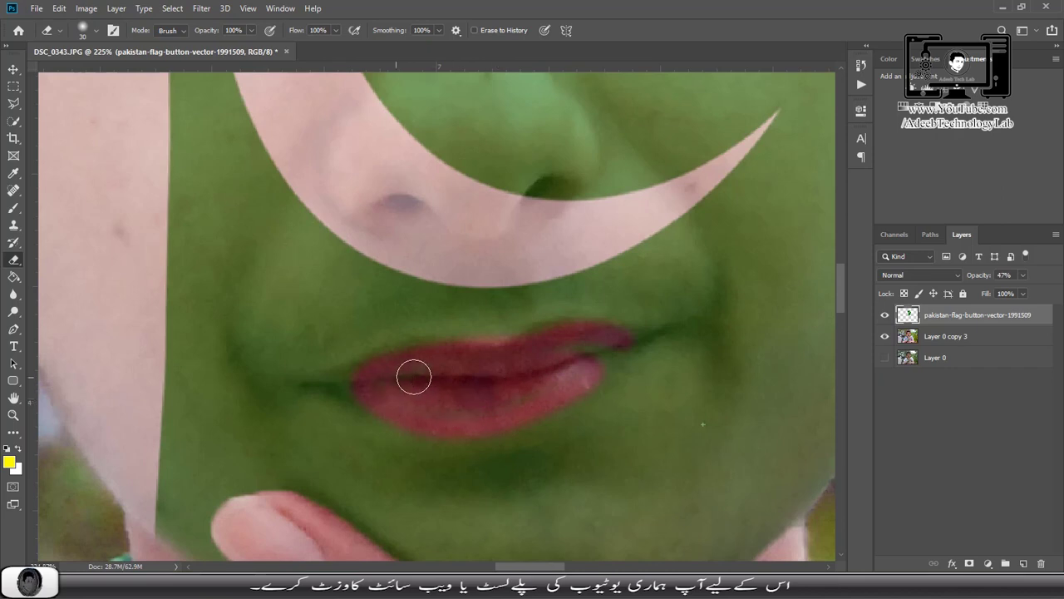
pyautogui.press(']')
pyautogui.moveTo(647, 340); pyautogui.dragTo(615, 360)
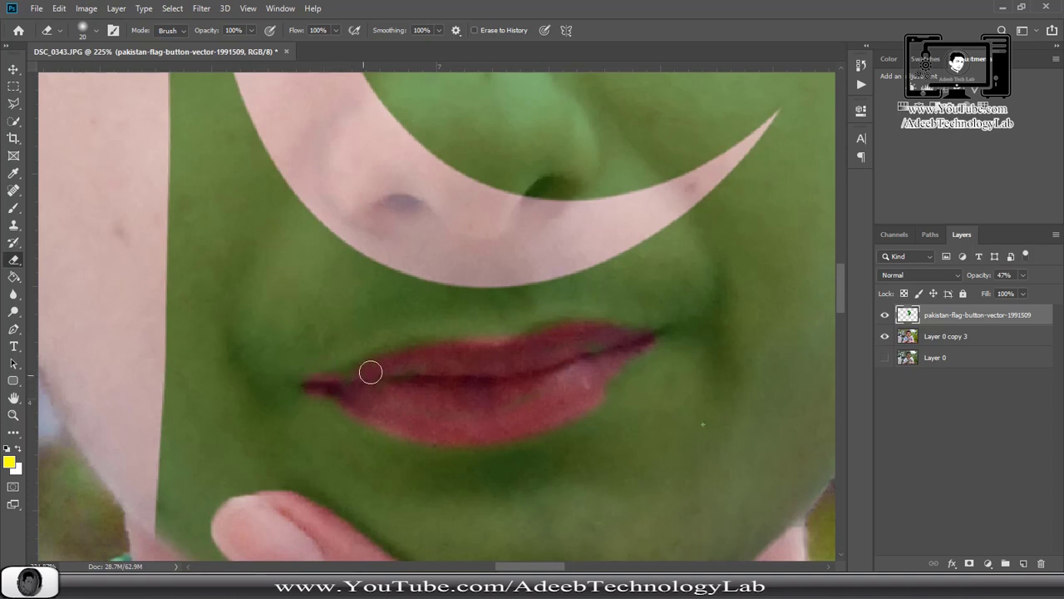
# Step: Uncover the eye beneath the star and its eyebrow from the flag
pyautogui.scroll(3, 582, 333)
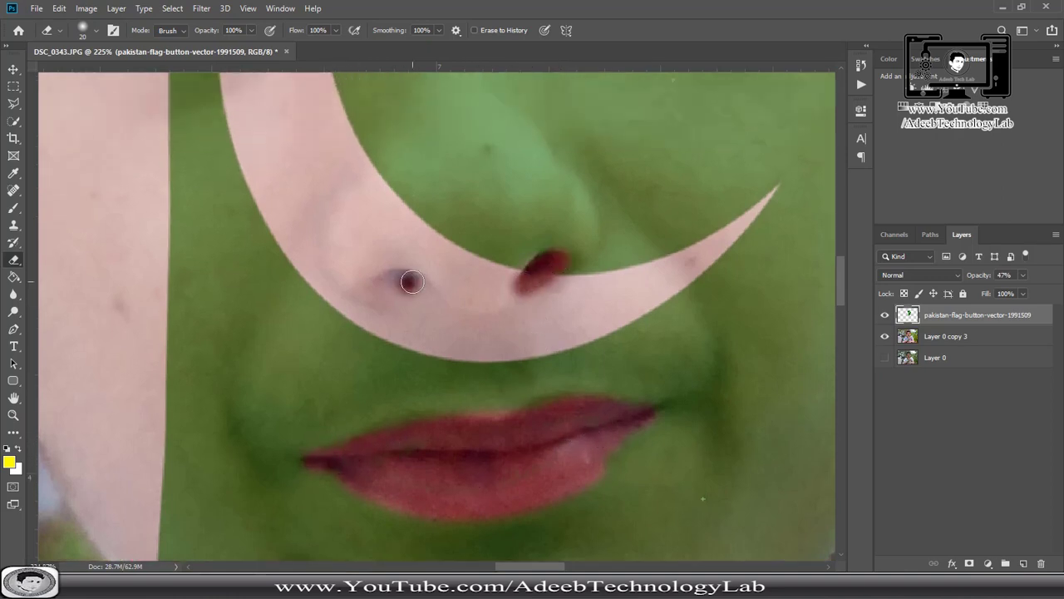
pyautogui.scroll(2, 424, 286)
pyautogui.scroll(5, 437, 295)
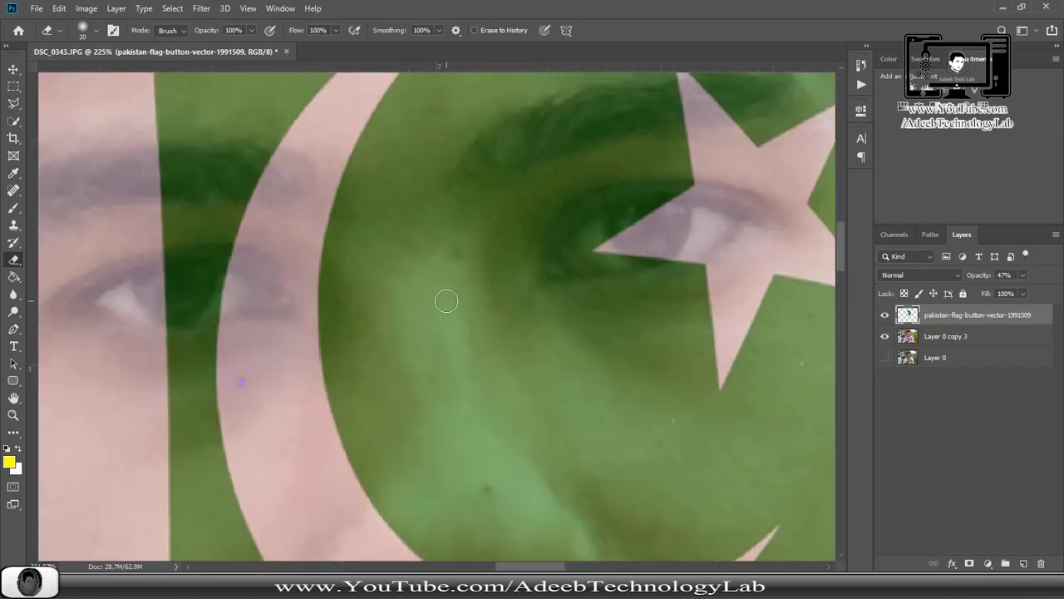
pyautogui.scroll(3, 582, 299)
pyautogui.moveTo(699, 280)
pyautogui.mouseDown()
pyautogui.moveTo(558, 321)
pyautogui.moveTo(646, 333)
pyautogui.moveTo(672, 300)
pyautogui.mouseUp()
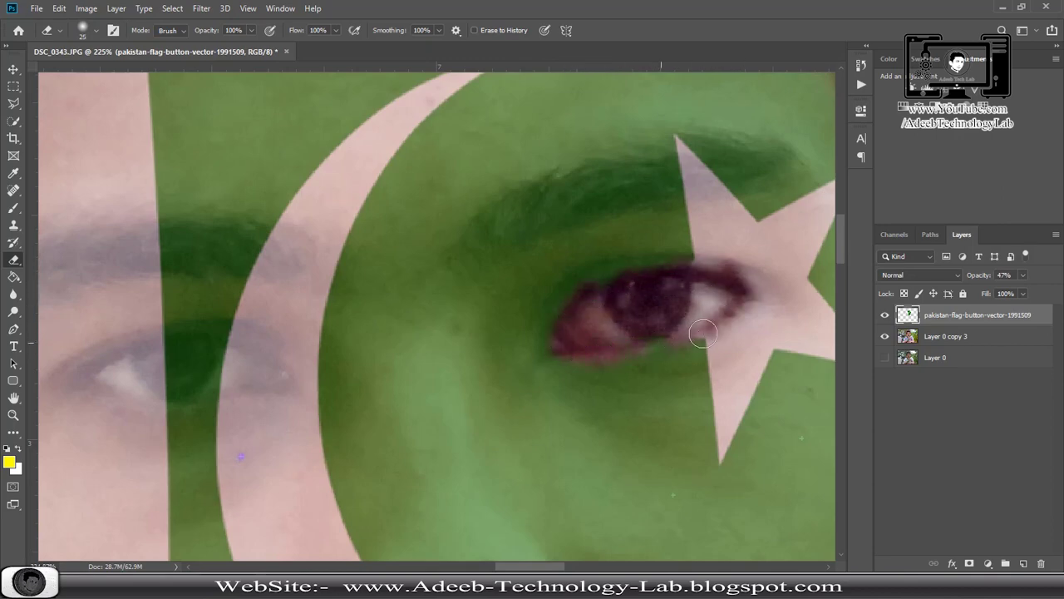
pyautogui.scroll(2, 495, 285)
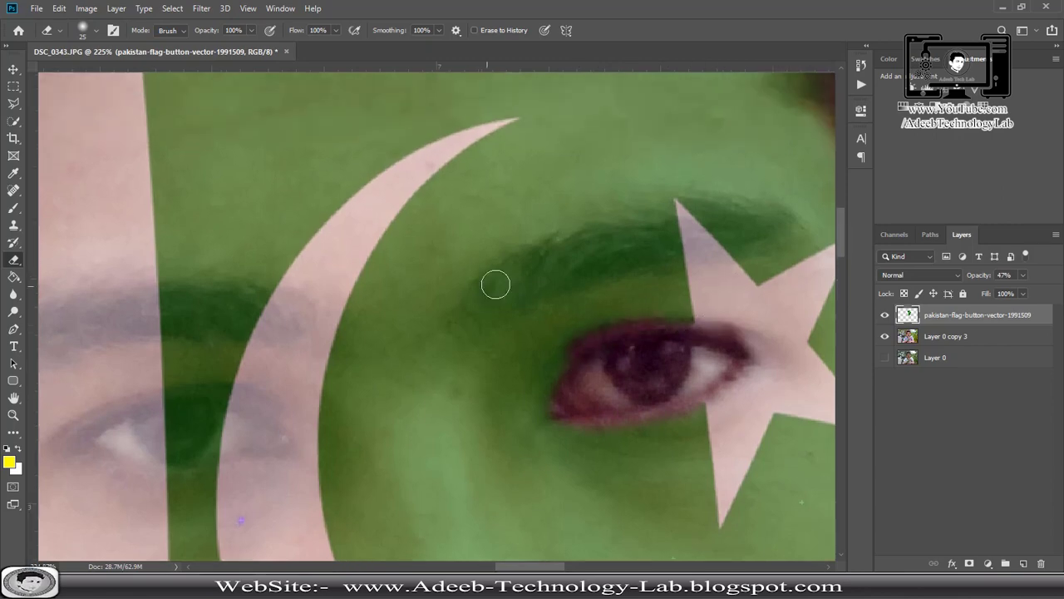
pyautogui.moveTo(502, 303)
pyautogui.mouseDown()
pyautogui.moveTo(789, 225)
pyautogui.moveTo(669, 246)
pyautogui.mouseUp()
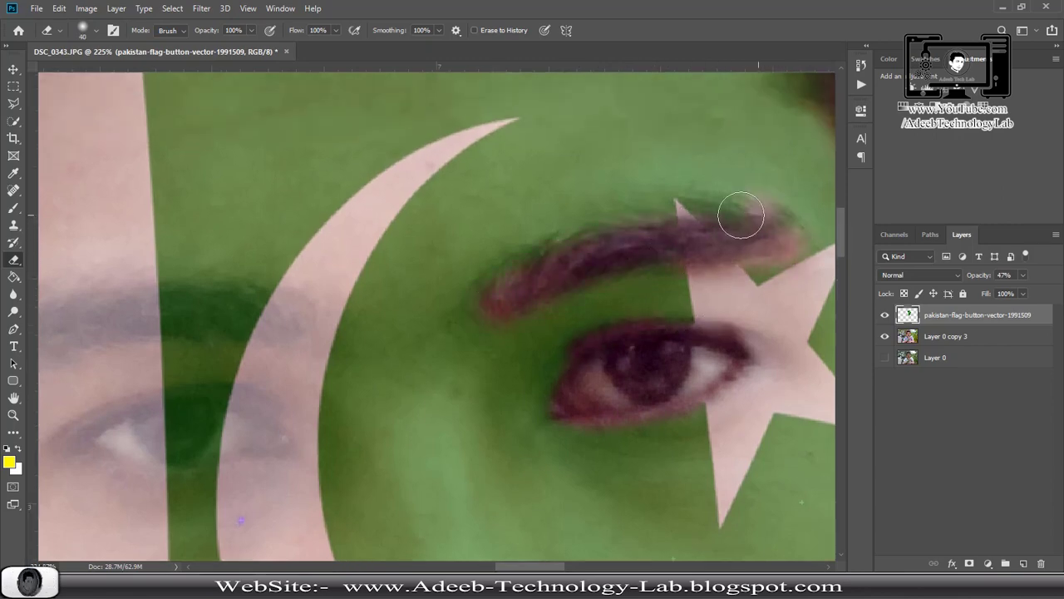
pyautogui.moveTo(741, 214)
pyautogui.mouseDown()
pyautogui.moveTo(508, 271)
pyautogui.moveTo(503, 288)
pyautogui.mouseUp()
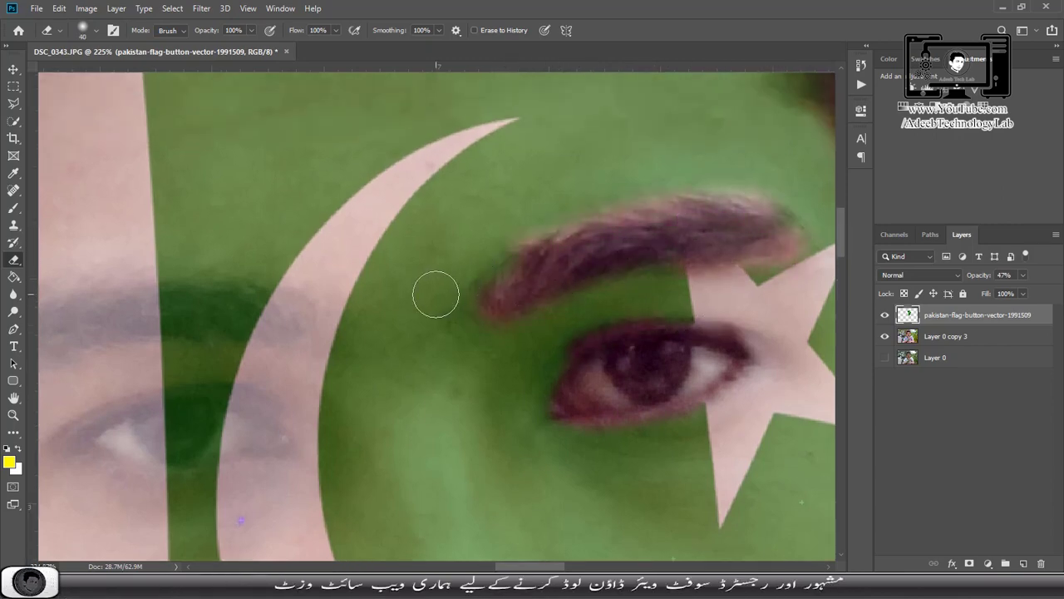
# Step: Uncover the other eye, its lower lash line and eyeliner corner from the flag
pyautogui.hscroll(-5, 435, 290)
pyautogui.scroll(-2, 445, 349)
pyautogui.moveTo(409, 348)
pyautogui.mouseDown()
pyautogui.moveTo(380, 333)
pyautogui.moveTo(498, 371)
pyautogui.mouseUp()
pyautogui.moveTo(356, 377); pyautogui.dragTo(513, 365)
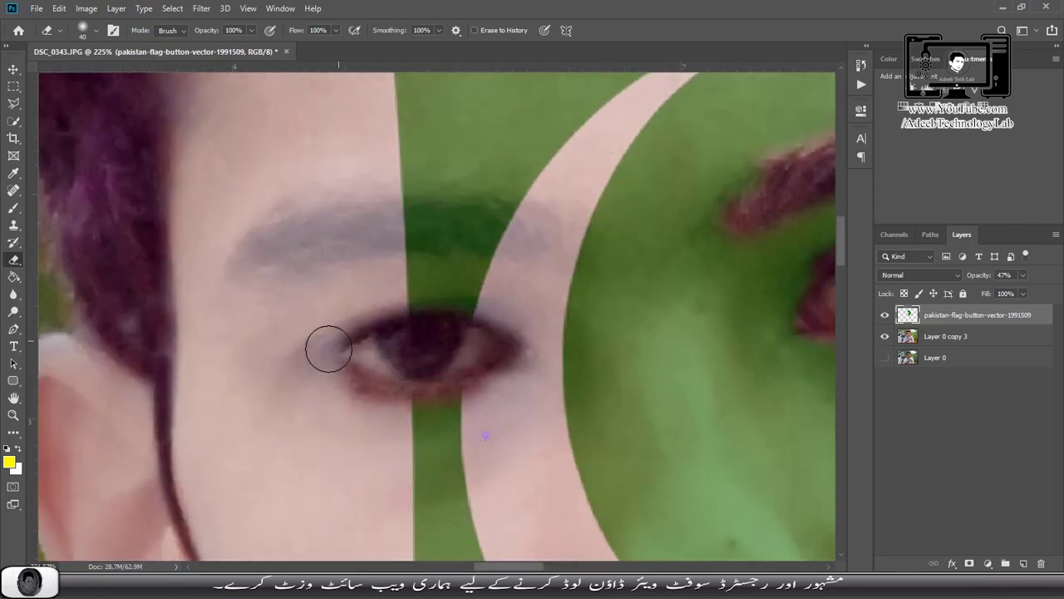
pyautogui.moveTo(348, 339); pyautogui.dragTo(408, 321)
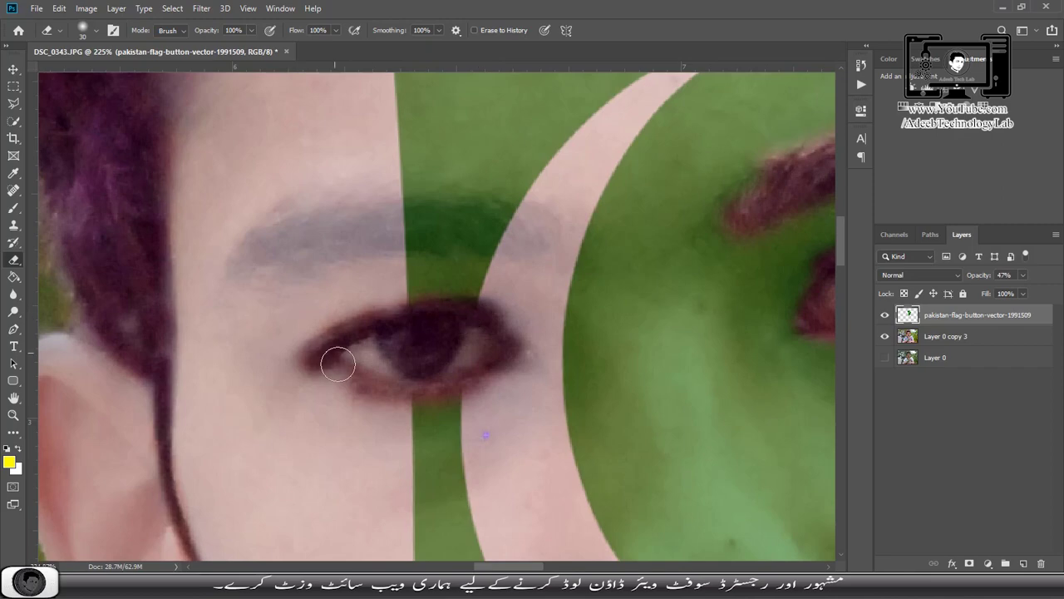
# Step: Uncover the second eyebrow and set the flag layer's opacity to 62%
pyautogui.scroll(3, 537, 345)
pyautogui.scroll(1, 537, 344)
pyautogui.press(']')
pyautogui.press(']')
pyautogui.press(']')
pyautogui.moveTo(537, 344)
pyautogui.mouseDown()
pyautogui.moveTo(366, 332)
pyautogui.moveTo(234, 396)
pyautogui.moveTo(532, 328)
pyautogui.moveTo(368, 305)
pyautogui.moveTo(246, 368)
pyautogui.mouseUp()
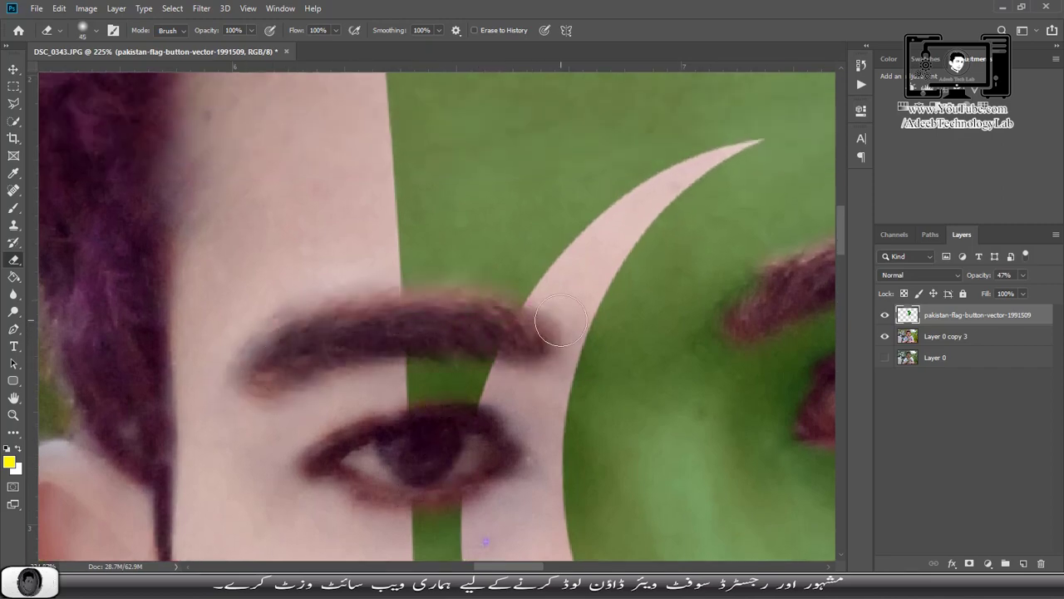
pyautogui.hotkey('ctrl', '0')
pyautogui.moveTo(979, 274)
pyautogui.mouseDown()
pyautogui.moveTo(957, 282)
pyautogui.moveTo(1036, 277)
pyautogui.moveTo(961, 276)
pyautogui.mouseUp()
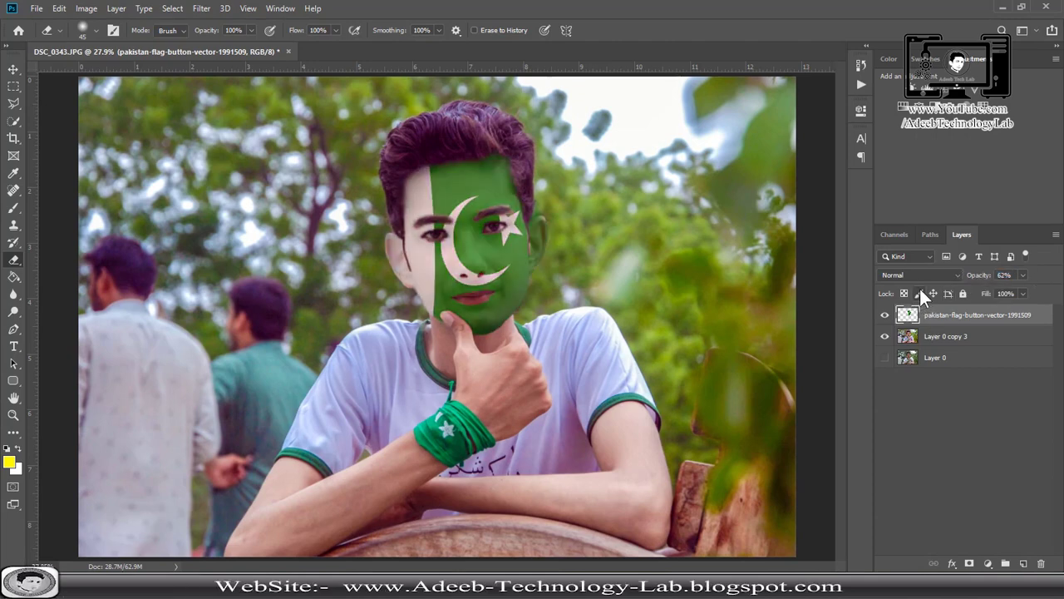
# Step: Set the flag layer's blend mode to Hard Light at 57% opacity
pyautogui.click(919, 274)
pyautogui.click(948, 369)
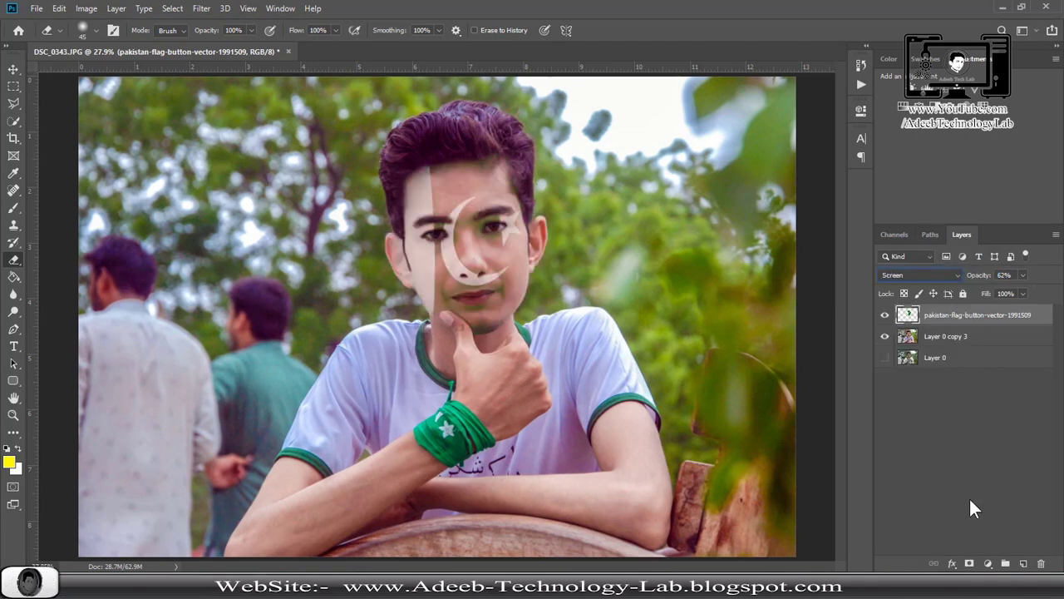
pyautogui.press('Down')
pyautogui.press('Down')
pyautogui.press('Down')
pyautogui.press('Down')
pyautogui.press('Down')
pyautogui.press('Down')
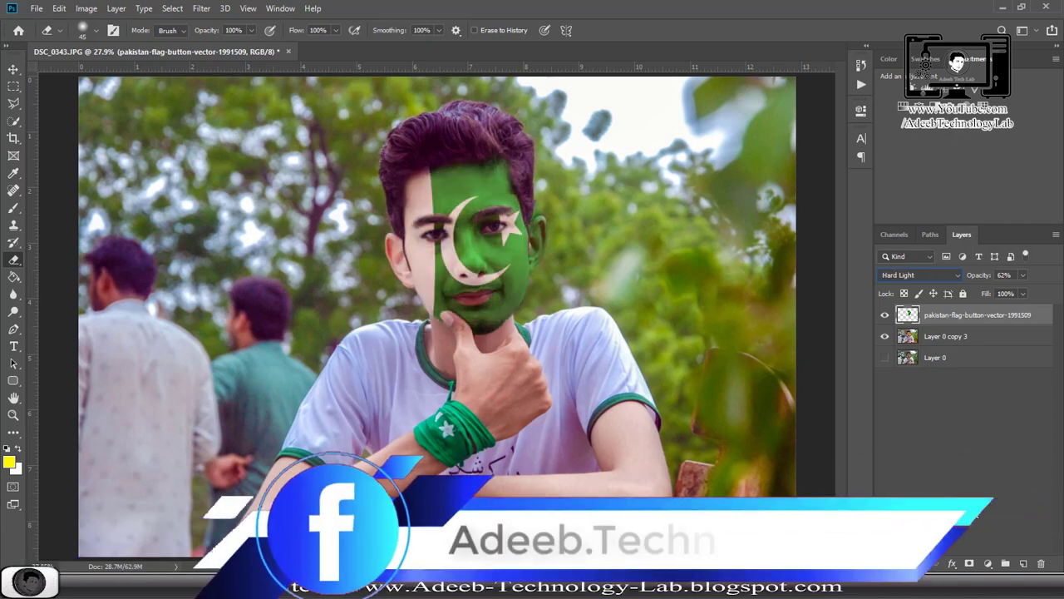
pyautogui.moveTo(983, 278); pyautogui.dragTo(982, 284)
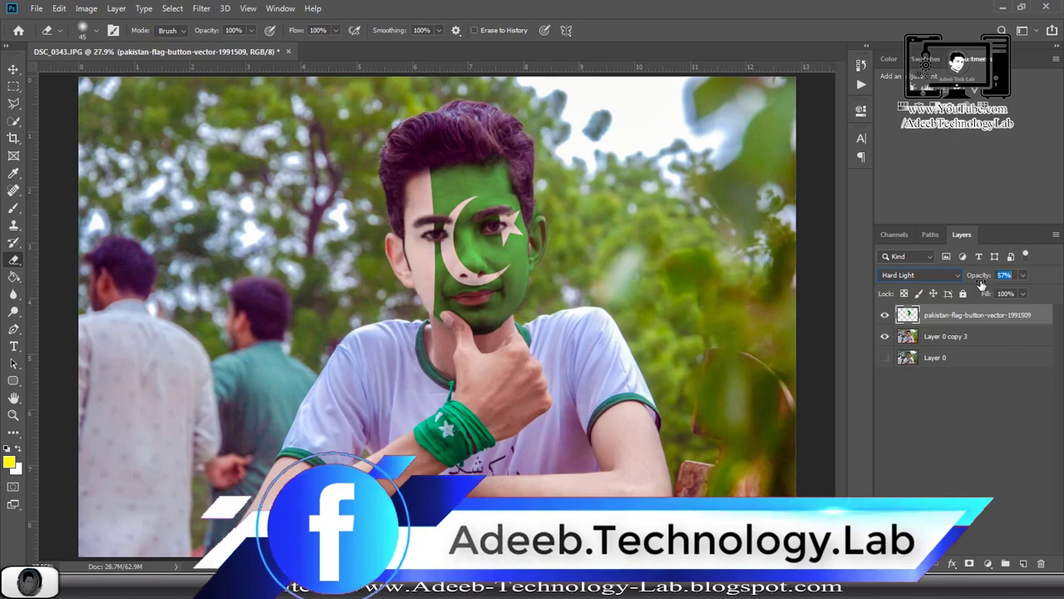
pyautogui.click(920, 432)
# Step: Reselect the flag layer, erase leftover green from the lips, and fit the whole portrait in view
pyautogui.scroll(5, 438, 285)
pyautogui.click(372, 282)
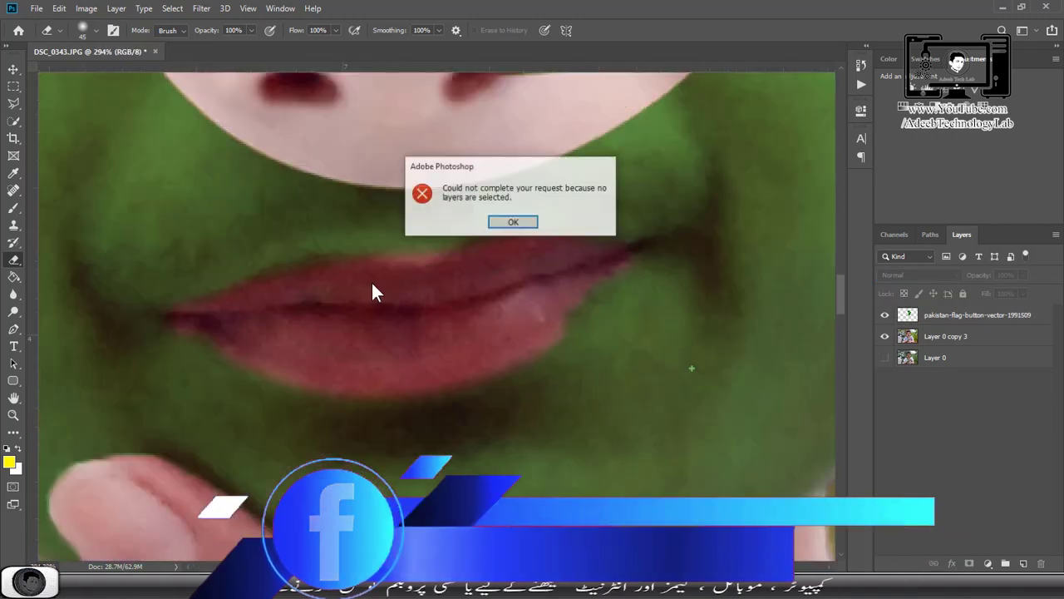
pyautogui.click(524, 222)
pyautogui.click(977, 314)
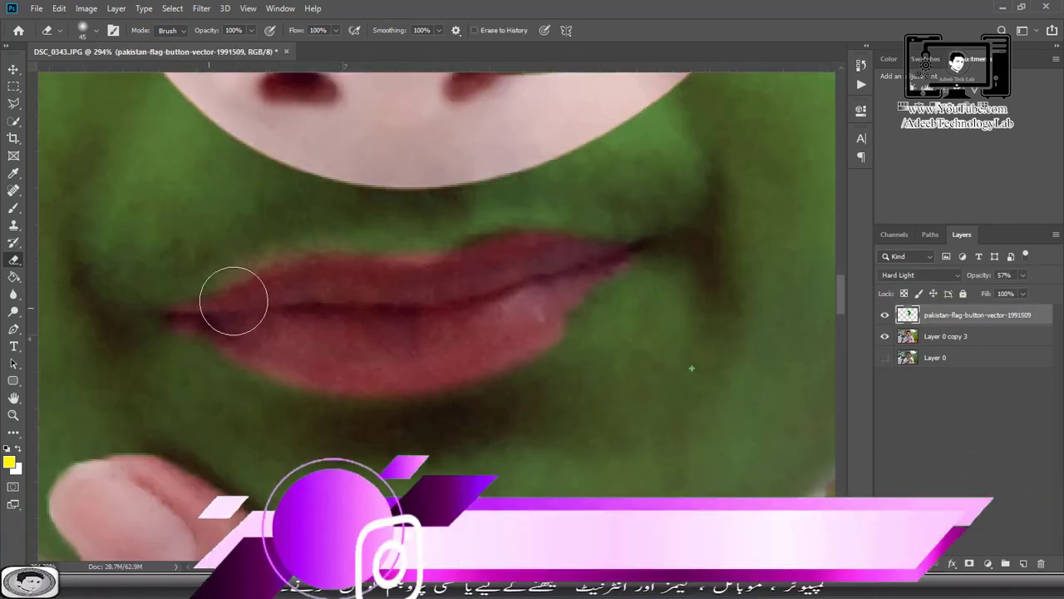
pyautogui.moveTo(234, 301)
pyautogui.mouseDown()
pyautogui.moveTo(637, 255)
pyautogui.moveTo(285, 369)
pyautogui.moveTo(587, 290)
pyautogui.moveTo(363, 364)
pyautogui.mouseUp()
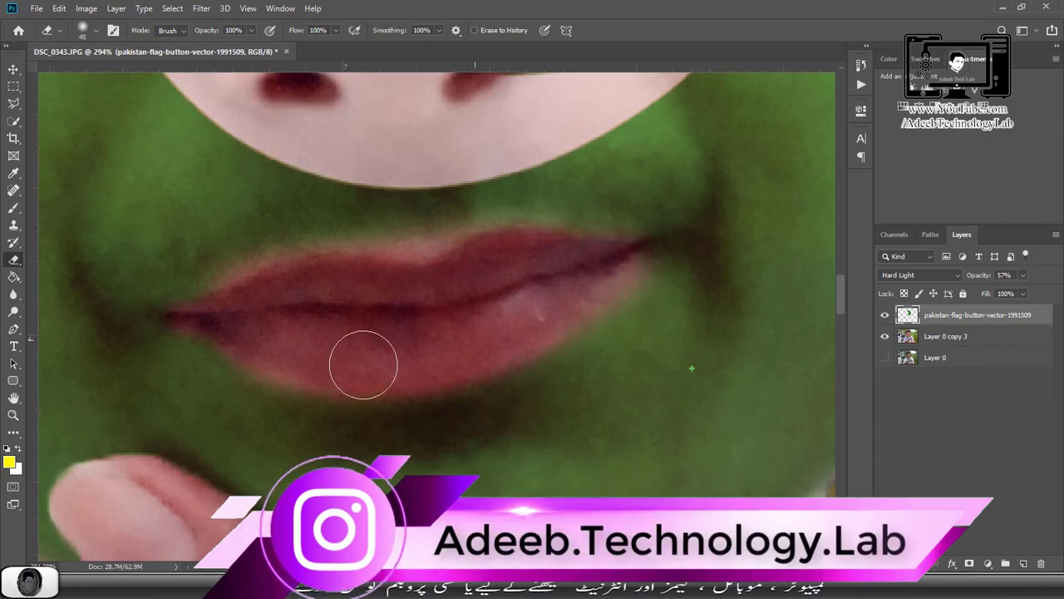
pyautogui.hotkey('ctrl', '0')
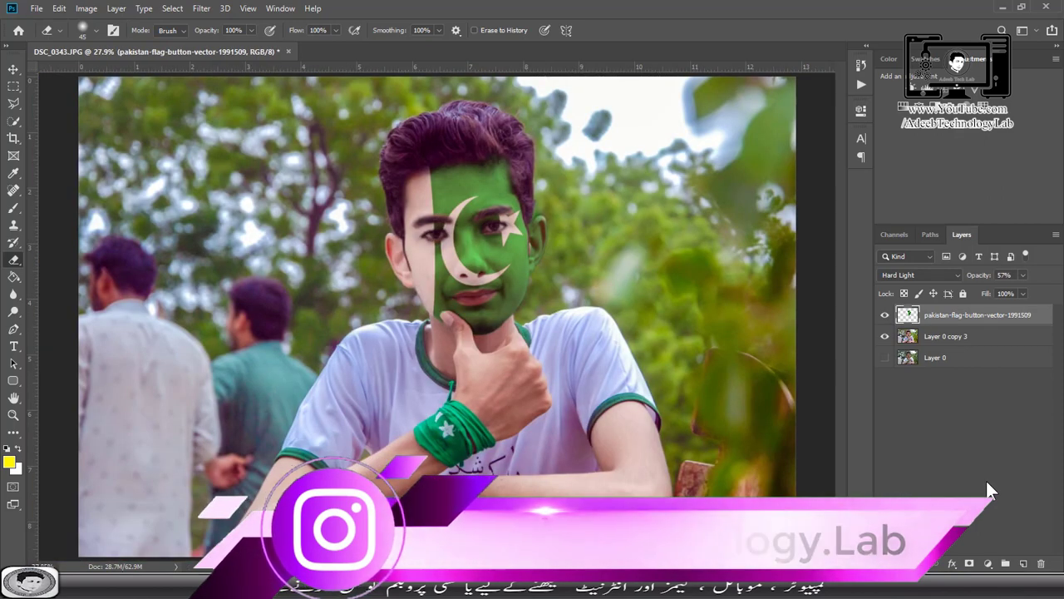
# Step: Minimize Photoshop and bring Chrome's Pakistan flag button image preview to the front
pyautogui.click(1004, 10)
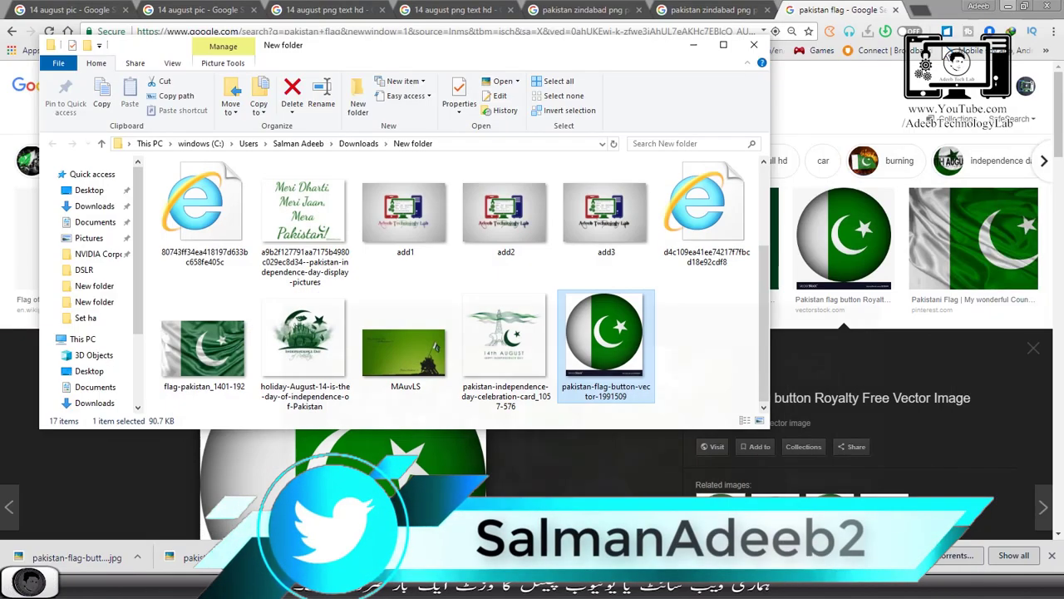
pyautogui.scroll(-2, 915, 333)
pyautogui.click(915, 332)
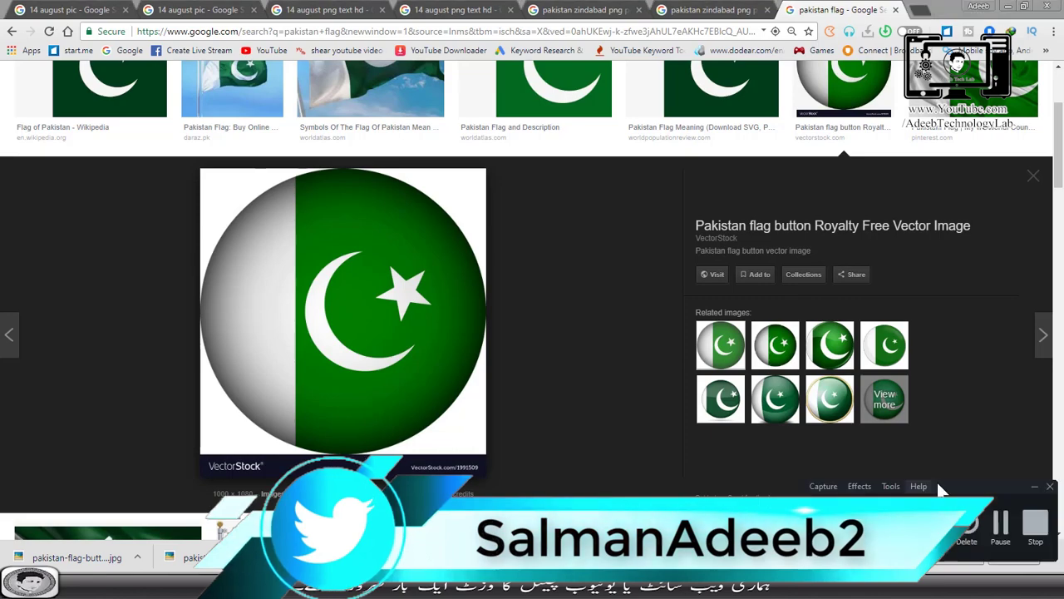